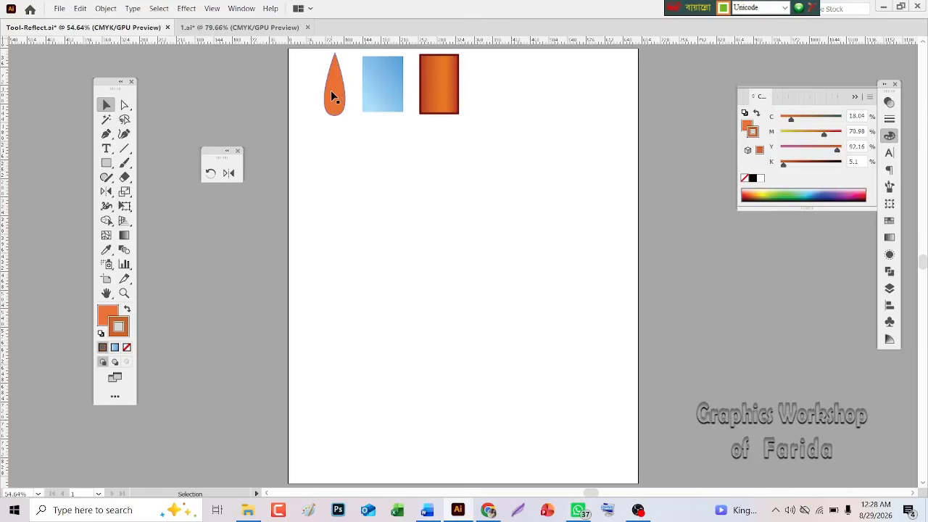
Duplicate the orange teardrop into the empty page area and add a copy of it rotated 30° about its bottom anchor point
{"action": "left_click_drag", "start_coordinate": [331, 90], "coordinate": [402, 221]}
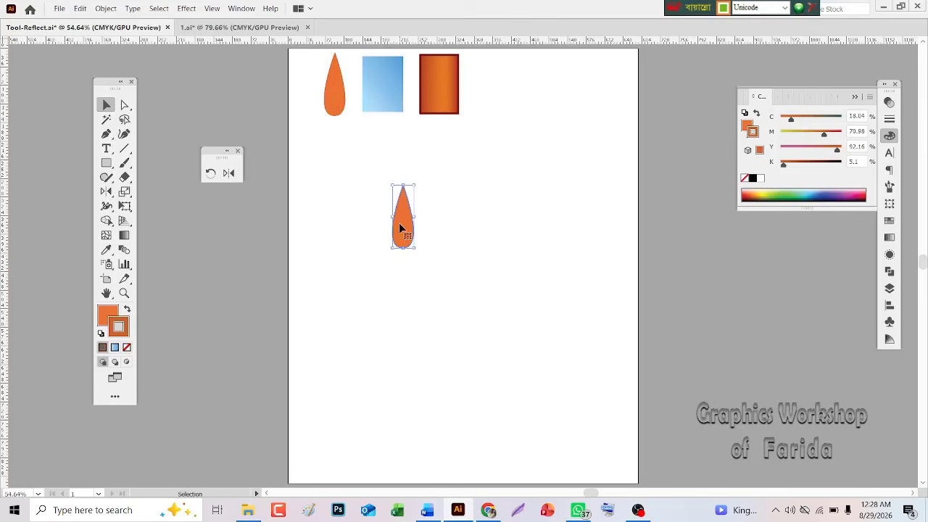
{"action": "left_click", "coordinate": [210, 174]}
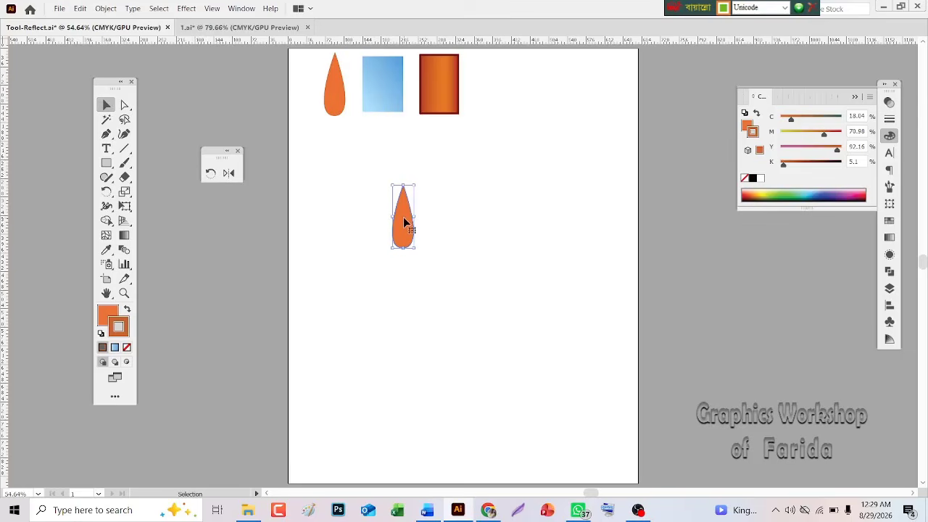
{"action": "left_click", "coordinate": [210, 173]}
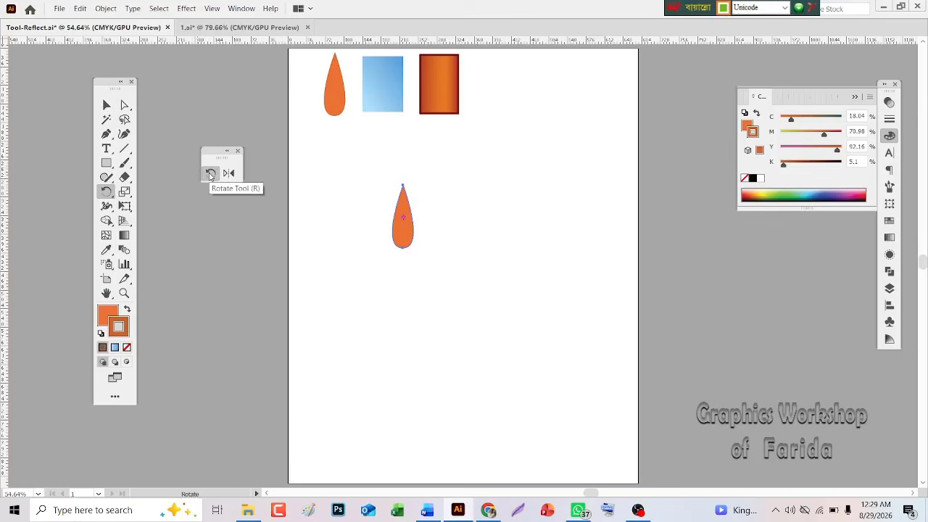
{"action": "left_click", "coordinate": [403, 248], "text": "alt"}
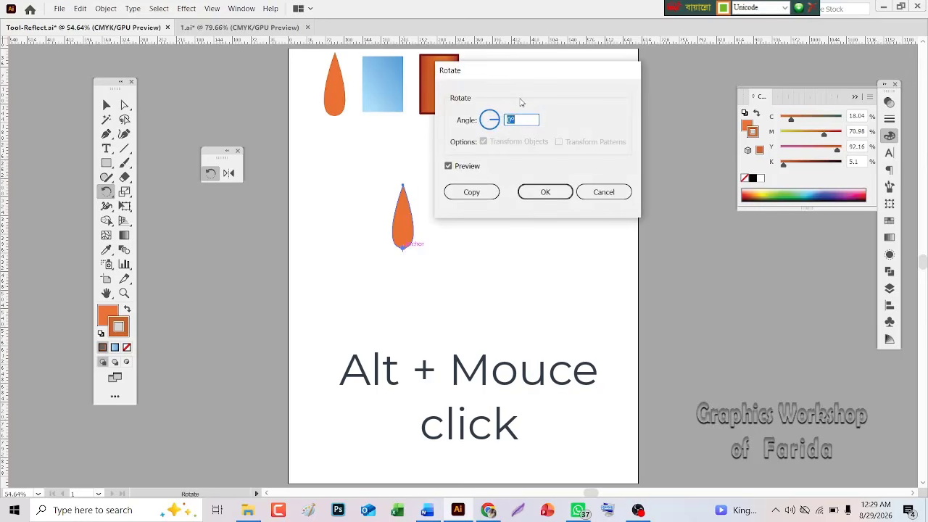
{"action": "type", "text": "30"}
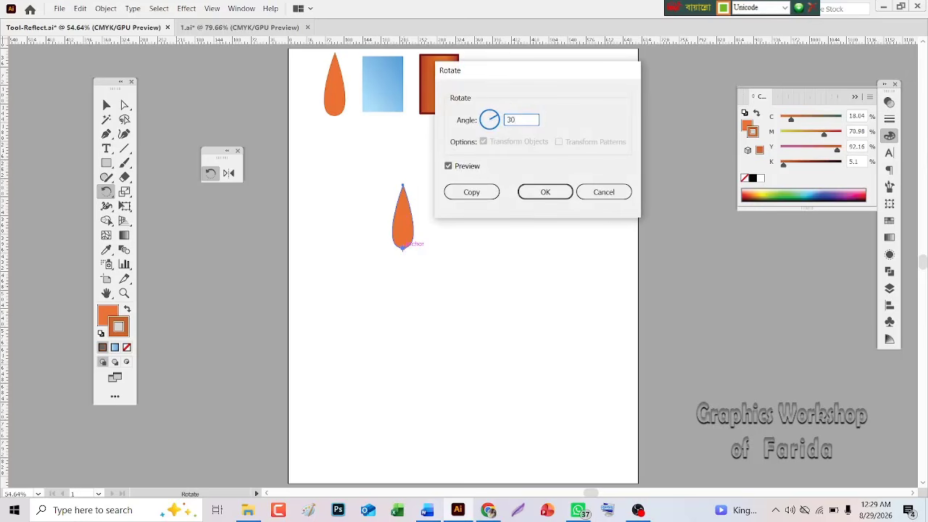
{"action": "left_click", "coordinate": [448, 167]}
{"action": "left_click", "coordinate": [449, 167]}
{"action": "left_click", "coordinate": [449, 168]}
{"action": "left_click", "coordinate": [449, 168]}
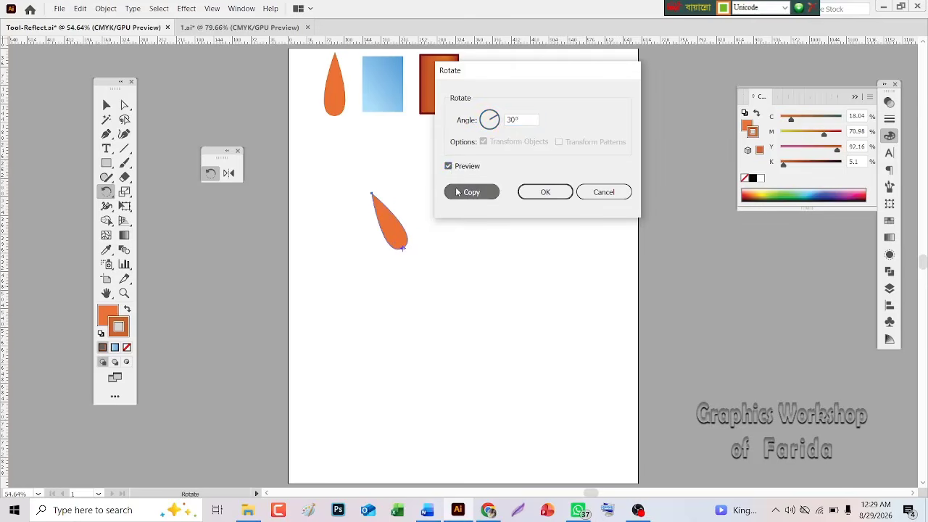
{"action": "left_click", "coordinate": [456, 188]}
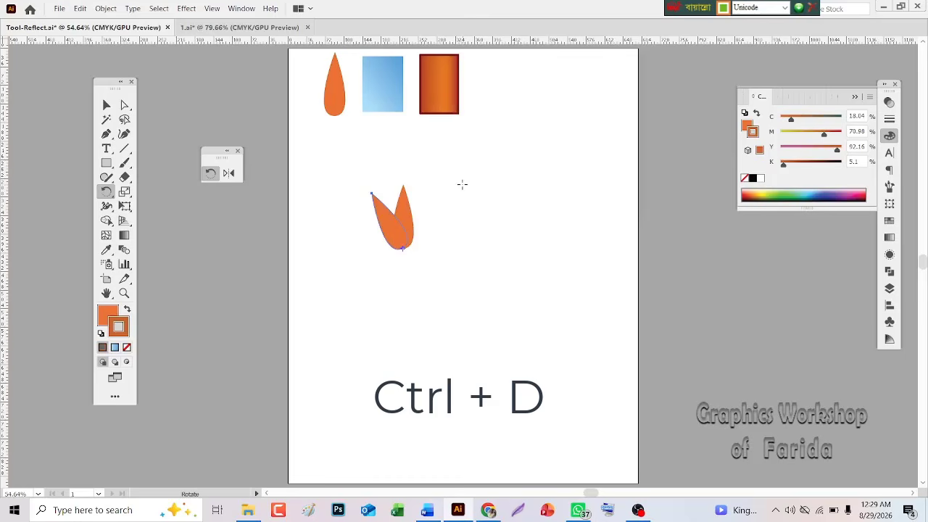
Repeat the rotated petal copy twice to build a fan of four petals, leaving nothing selected
{"action": "key", "text": "v"}
{"action": "key", "text": "ctrl+d"}
{"action": "key", "text": "ctrl+d"}
{"action": "left_click_drag", "start_coordinate": [335, 163], "coordinate": [374, 282]}
{"action": "left_click", "coordinate": [376, 292]}
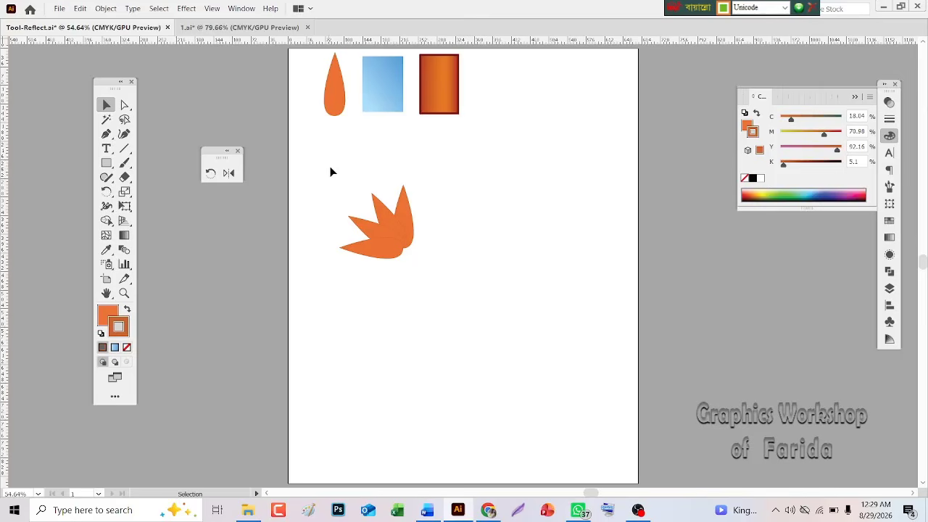
Reflect a copy of the three tilted petals across the vertical axis at the upright petal's bottom anchor to complete the flower
{"action": "left_click_drag", "start_coordinate": [350, 169], "coordinate": [380, 282]}
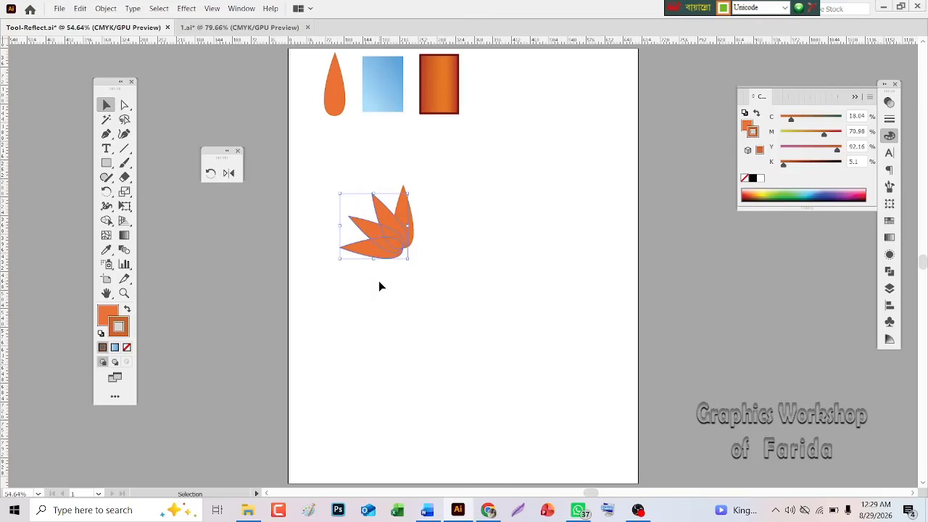
{"action": "left_click", "coordinate": [230, 174]}
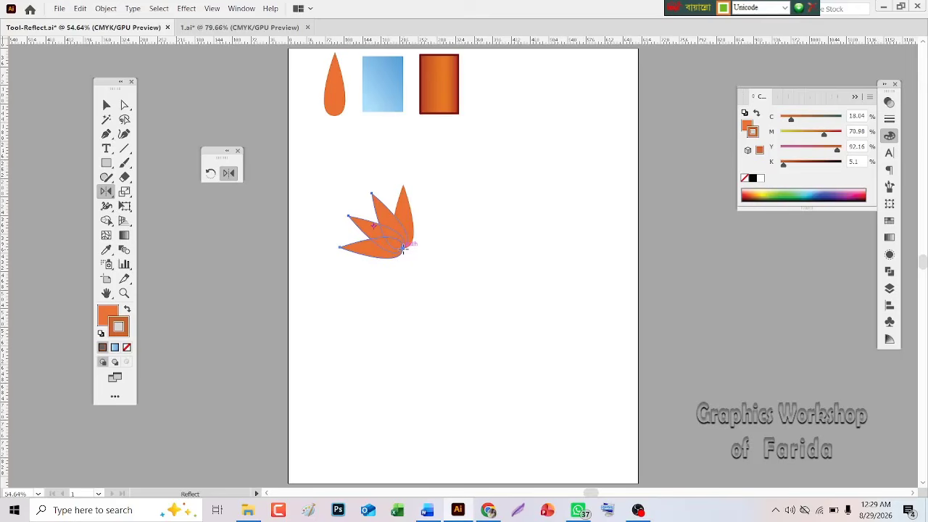
{"action": "left_click", "coordinate": [403, 249], "text": "alt"}
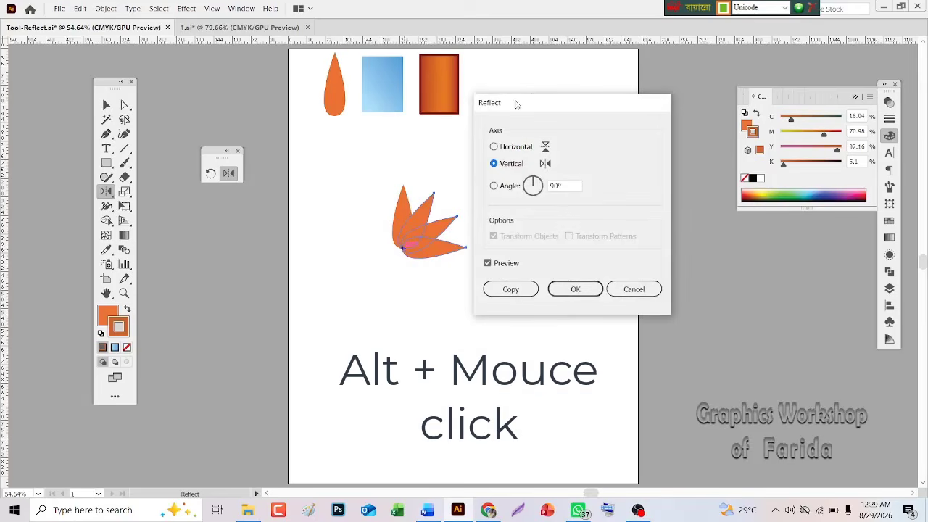
{"action": "left_click_drag", "start_coordinate": [515, 102], "coordinate": [557, 99]}
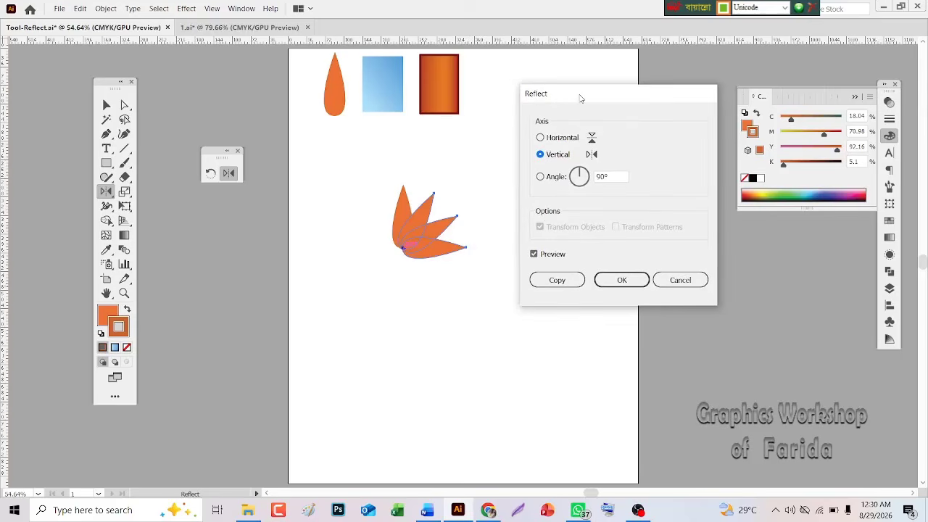
{"action": "left_click", "coordinate": [540, 138]}
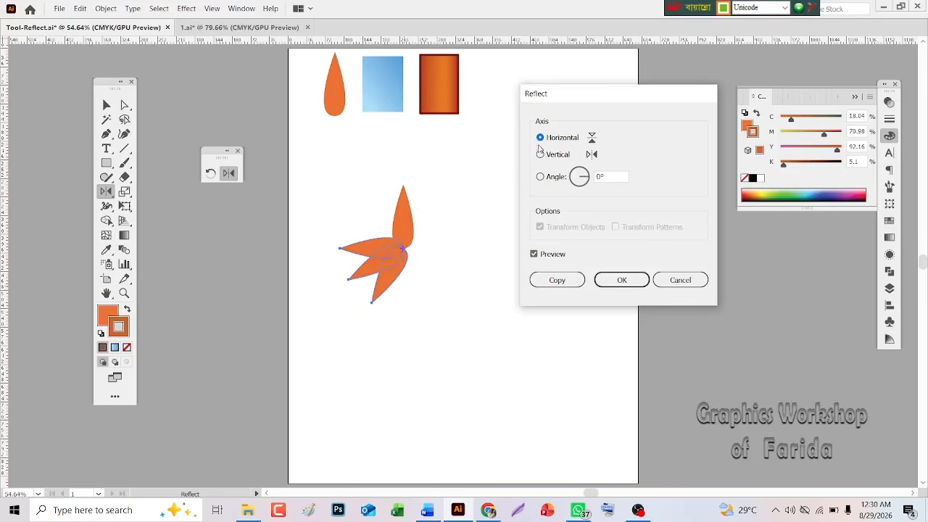
{"action": "left_click", "coordinate": [540, 154]}
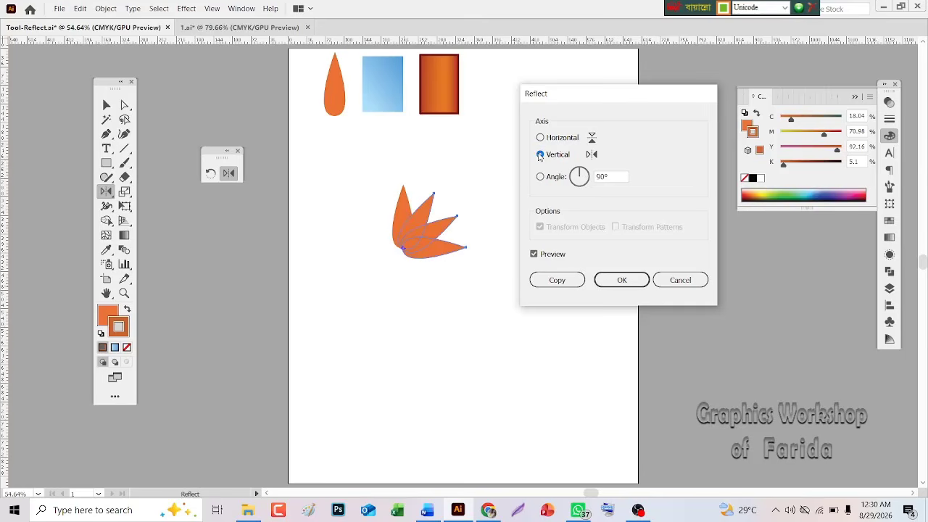
{"action": "left_click", "coordinate": [557, 281]}
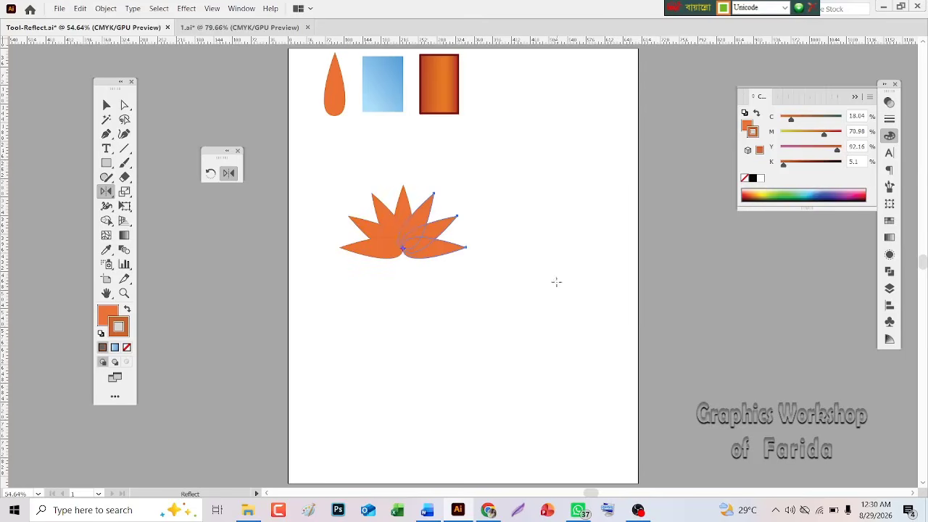
{"action": "key", "text": "v"}
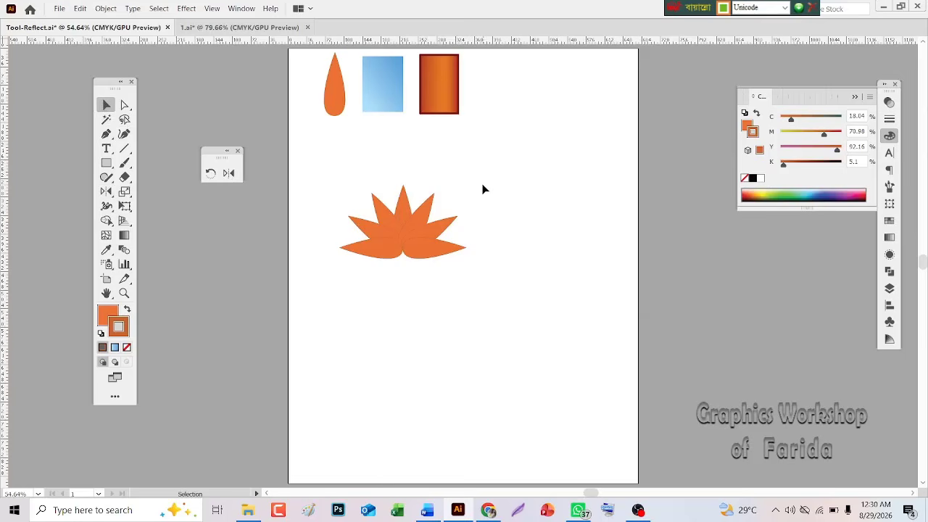
Move the whole seven-petal flower up beside the orange gradient rectangle and deselect it
{"action": "left_click", "coordinate": [399, 249]}
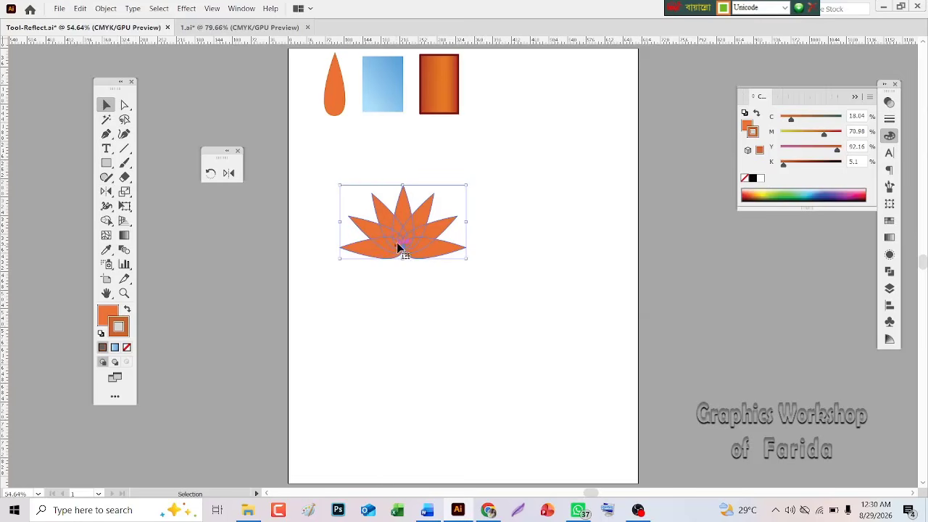
{"action": "left_click_drag", "start_coordinate": [394, 249], "coordinate": [542, 123]}
{"action": "left_click", "coordinate": [373, 260]}
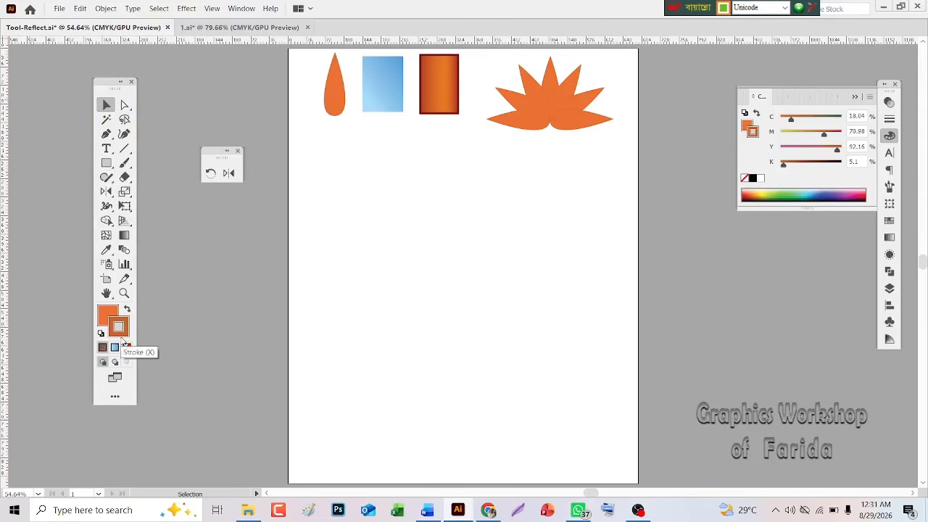
Set the fill to none, make the stroke active, and draw an outlined square below the sample shapes
{"action": "left_click", "coordinate": [113, 317]}
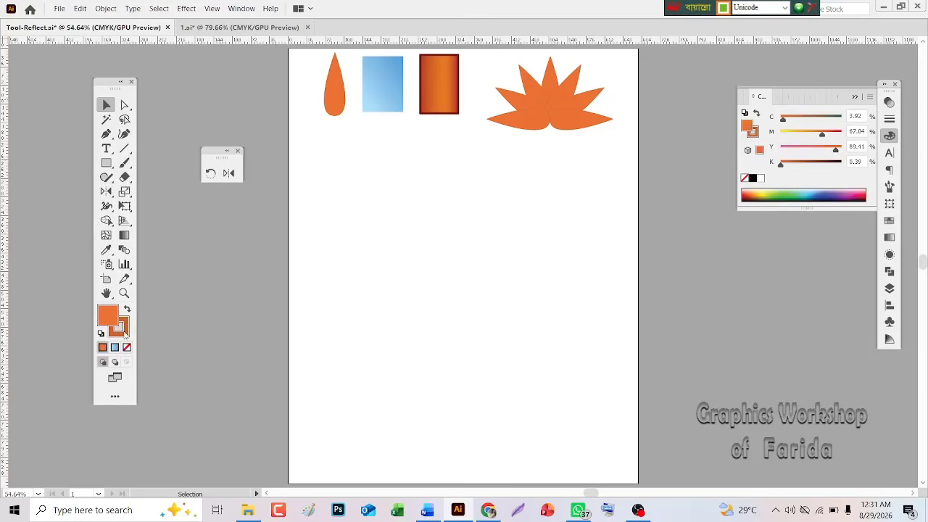
{"action": "left_click", "coordinate": [126, 347]}
{"action": "left_click", "coordinate": [125, 328]}
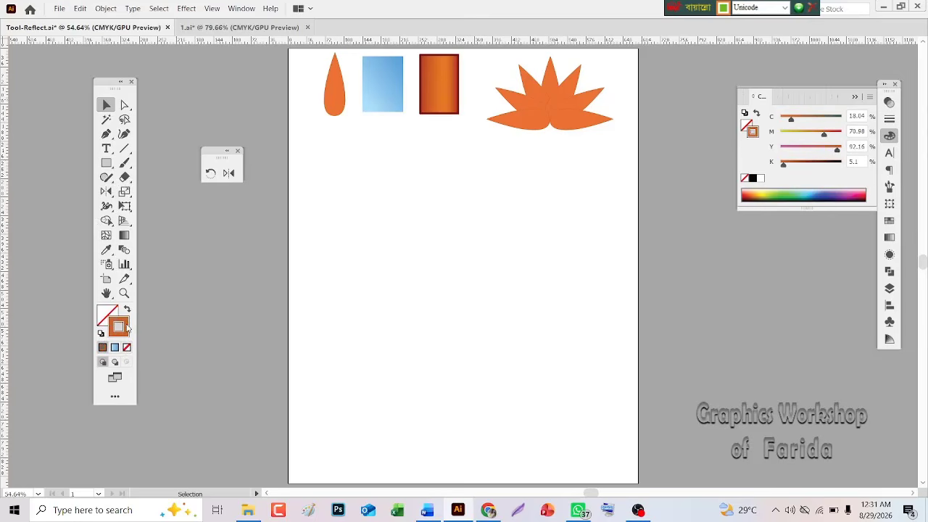
{"action": "left_click", "coordinate": [109, 162]}
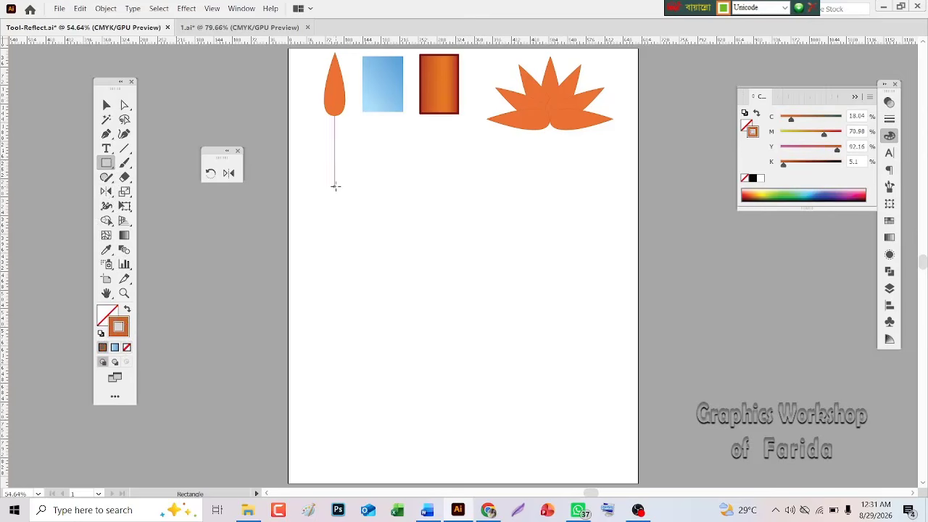
{"action": "left_click_drag", "start_coordinate": [323, 183], "coordinate": [399, 257]}
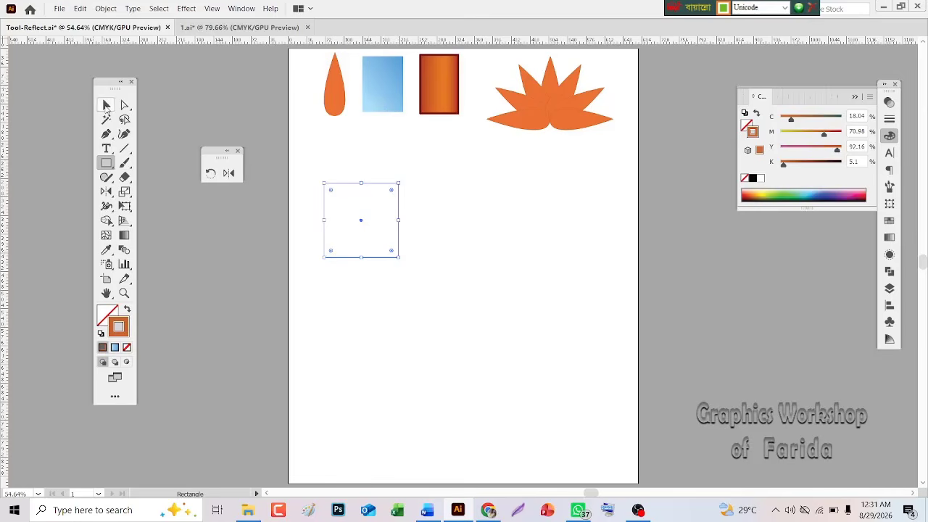
Delete the square's top-left anchor point with the Direct Selection tool, leaving an open L-shaped path
{"action": "left_click", "coordinate": [106, 106]}
{"action": "left_click", "coordinate": [124, 105]}
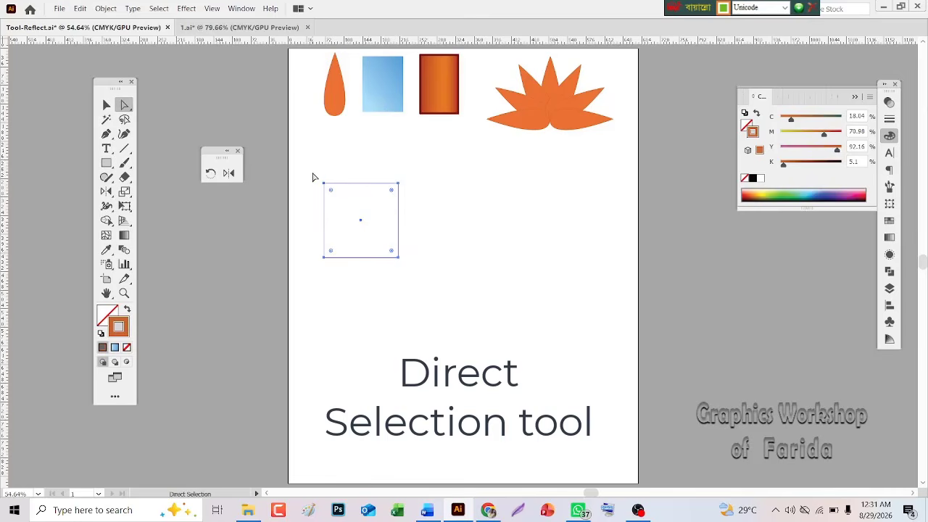
{"action": "left_click_drag", "start_coordinate": [313, 177], "coordinate": [331, 199]}
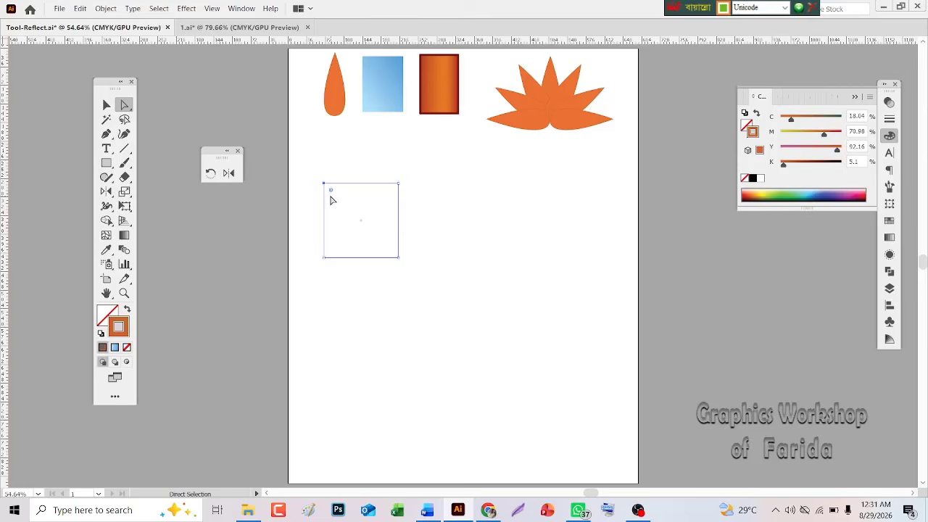
{"action": "key", "text": "Delete"}
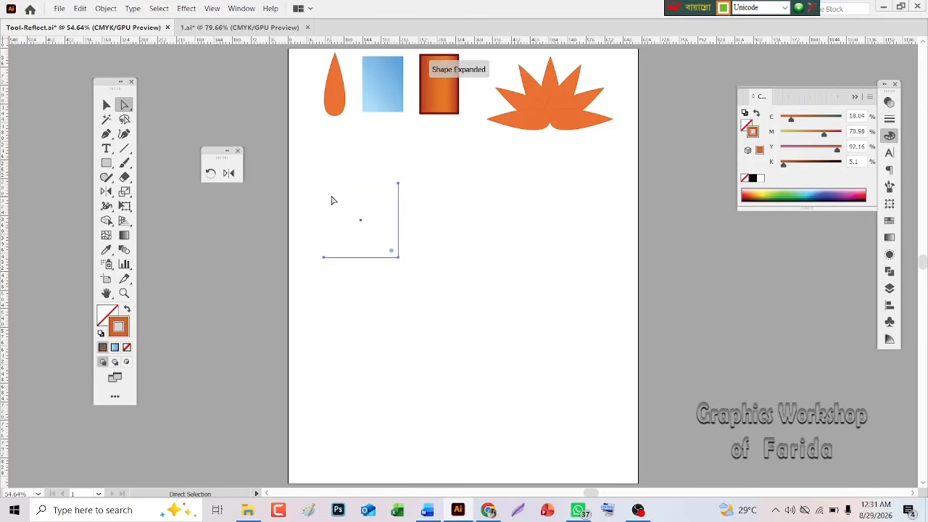
Copy the L-shaped path diagonally up and to the left by about 11.2 pt in each direction
{"action": "left_click", "coordinate": [105, 105]}
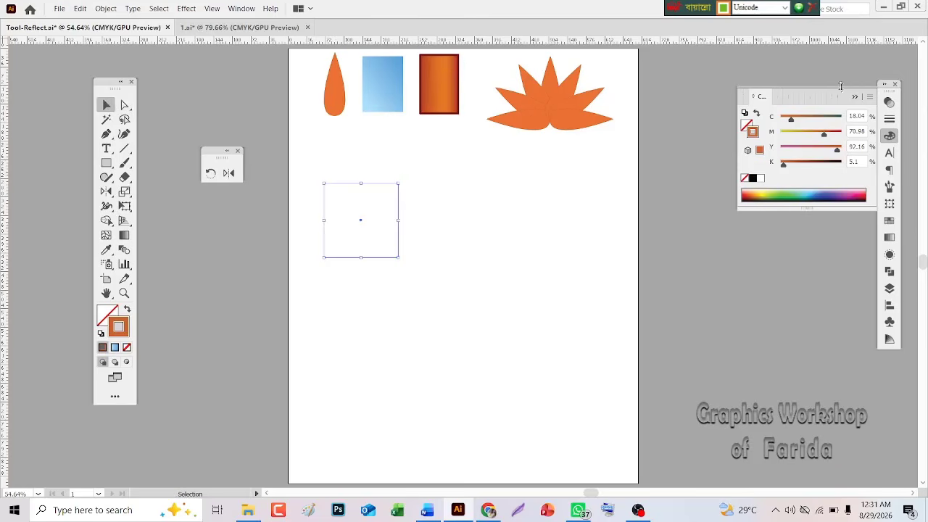
{"action": "left_click", "coordinate": [394, 246]}
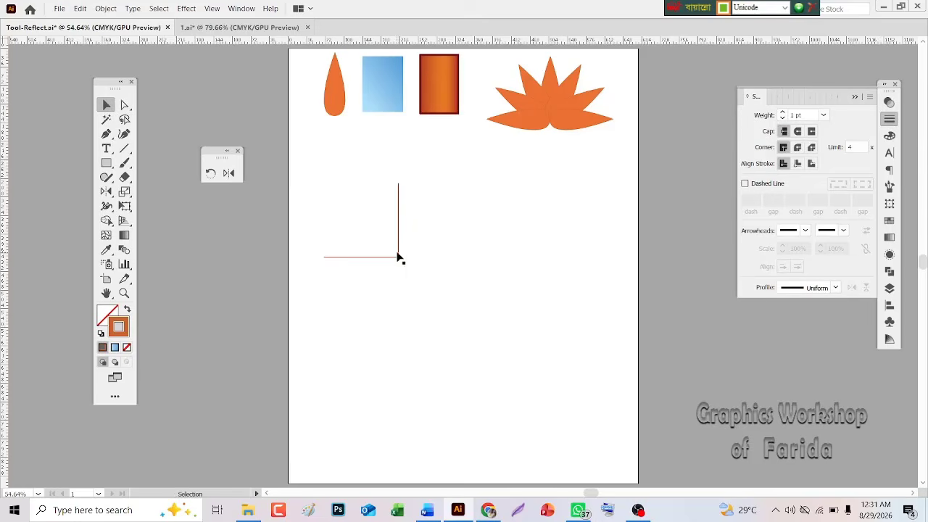
{"action": "left_click", "coordinate": [399, 256]}
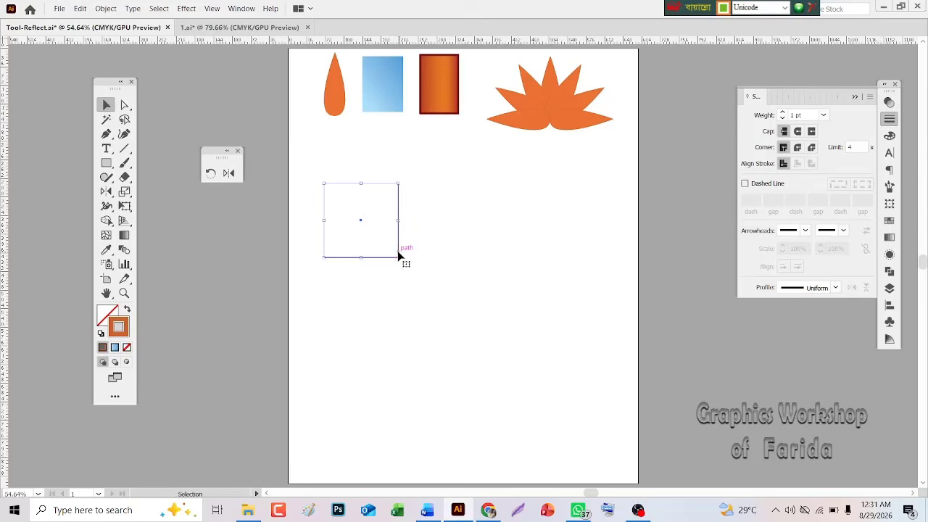
{"action": "left_click_drag", "start_coordinate": [399, 257], "coordinate": [394, 250]}
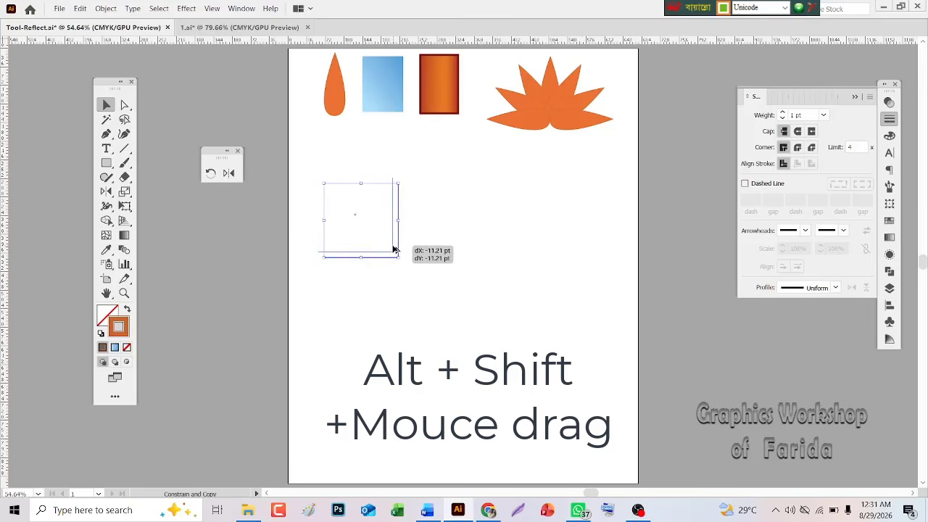
{"action": "left_click_drag", "start_coordinate": [394, 250], "coordinate": [394, 249]}
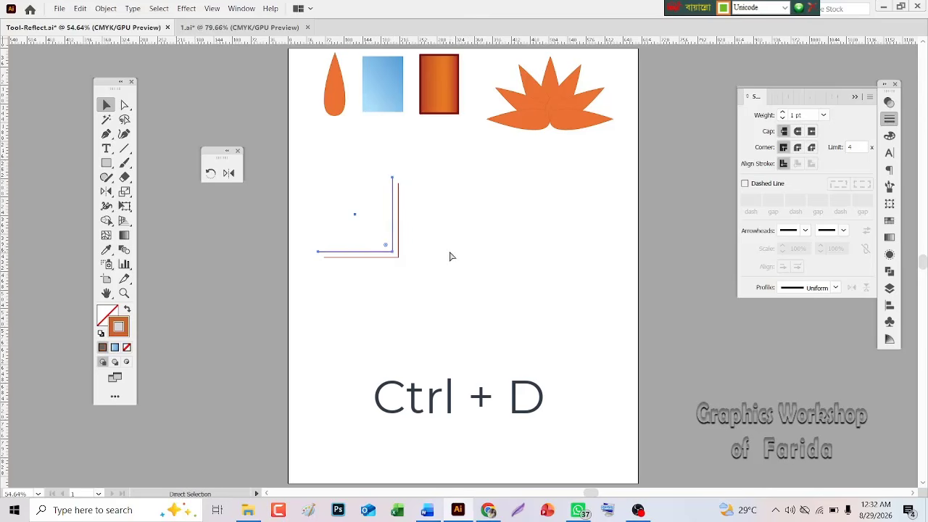
Repeat the diagonal copy twice to form four evenly spaced L-shaped lines, leaving nothing selected
{"action": "key", "text": "ctrl+d"}
{"action": "key", "text": "ctrl+d"}
{"action": "key", "text": "ctrl+d"}
{"action": "left_click", "coordinate": [304, 152]}
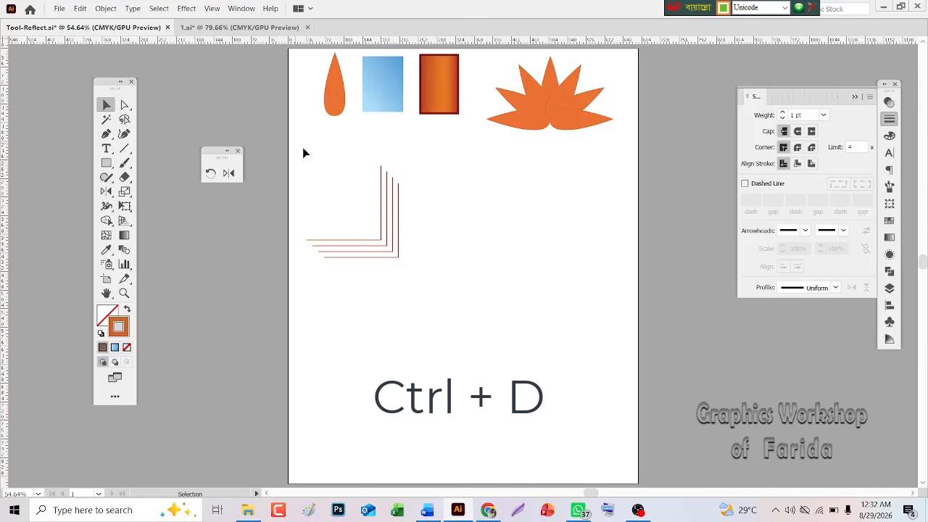
Reflect a copy of all four L-shaped lines across the vertical axis at the outermost line's corner anchor
{"action": "mouse_move", "coordinate": [315, 163]}
{"action": "left_mouse_down"}
{"action": "mouse_move", "coordinate": [341, 201]}
{"action": "mouse_move", "coordinate": [442, 280]}
{"action": "left_mouse_up"}
{"action": "left_click", "coordinate": [229, 174]}
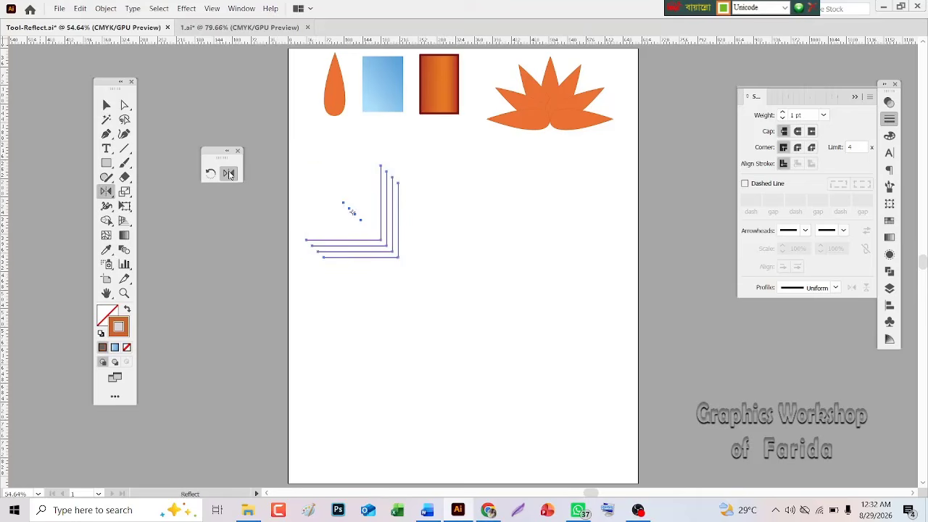
{"action": "left_click", "coordinate": [397, 257], "text": "alt"}
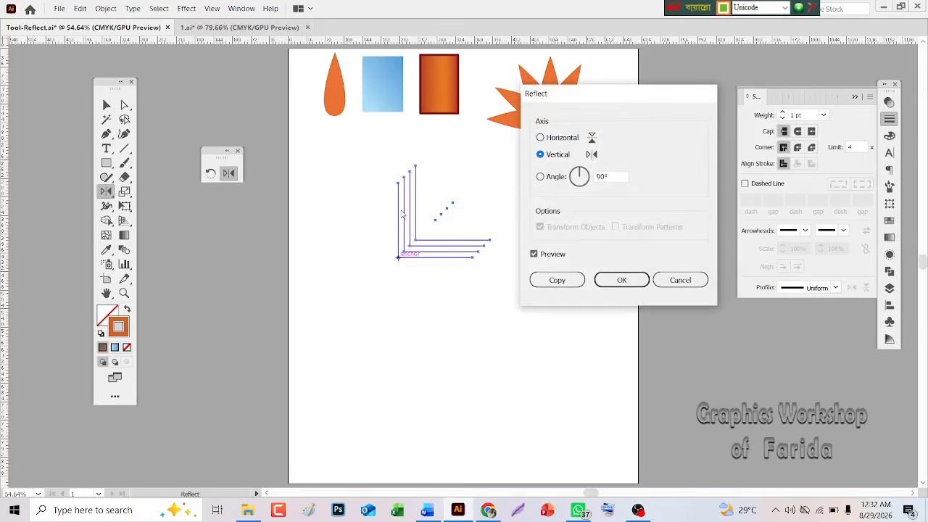
{"action": "left_click", "coordinate": [557, 282]}
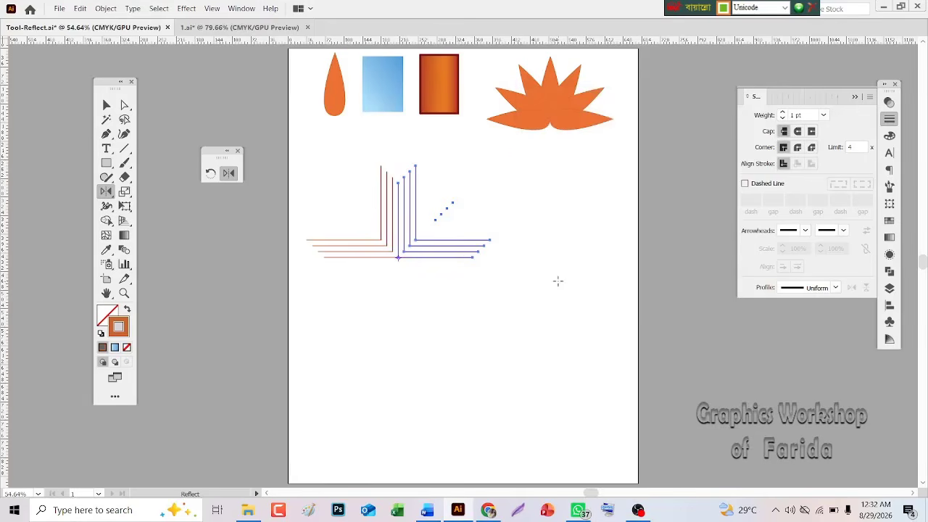
{"action": "left_click", "coordinate": [106, 105]}
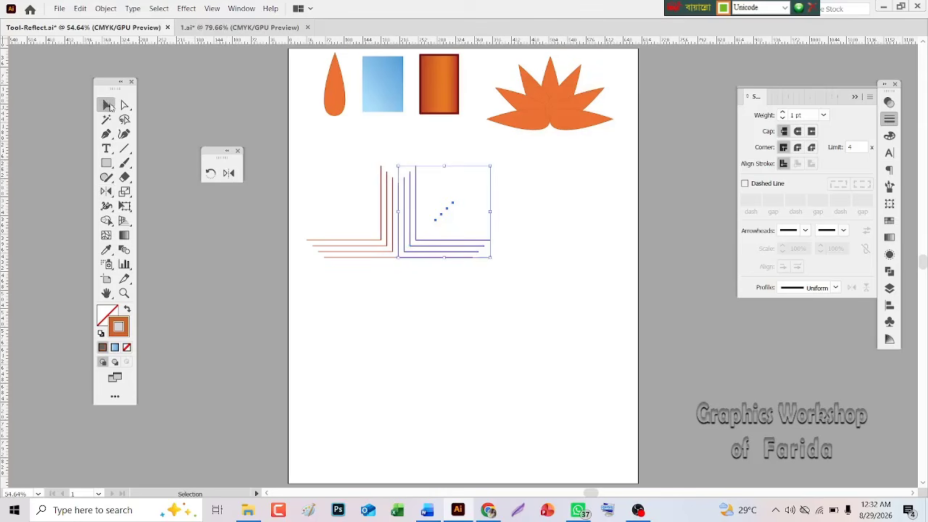
Reflect a copy of all the L-shaped lines across the horizontal axis at the bottom centre anchor, leaving nothing selected
{"action": "left_click", "coordinate": [347, 159]}
{"action": "left_click_drag", "start_coordinate": [344, 159], "coordinate": [470, 223]}
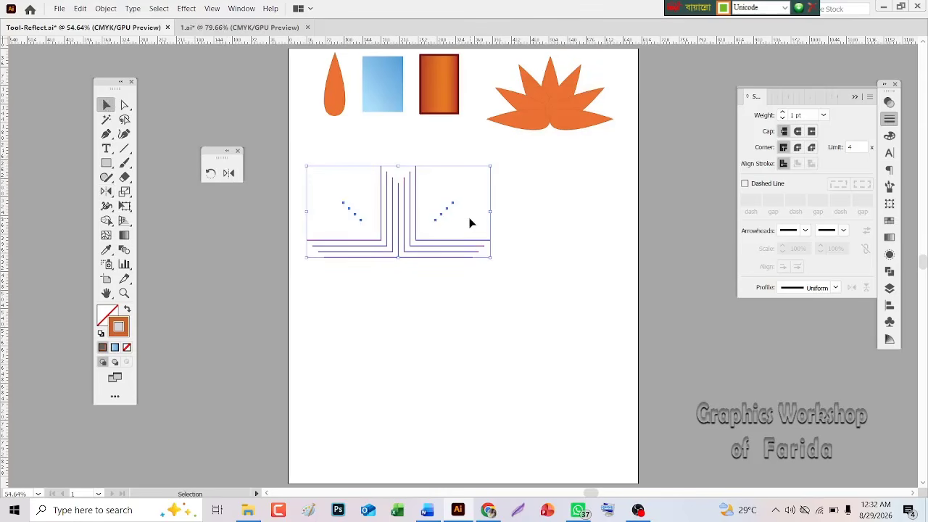
{"action": "left_click", "coordinate": [229, 173]}
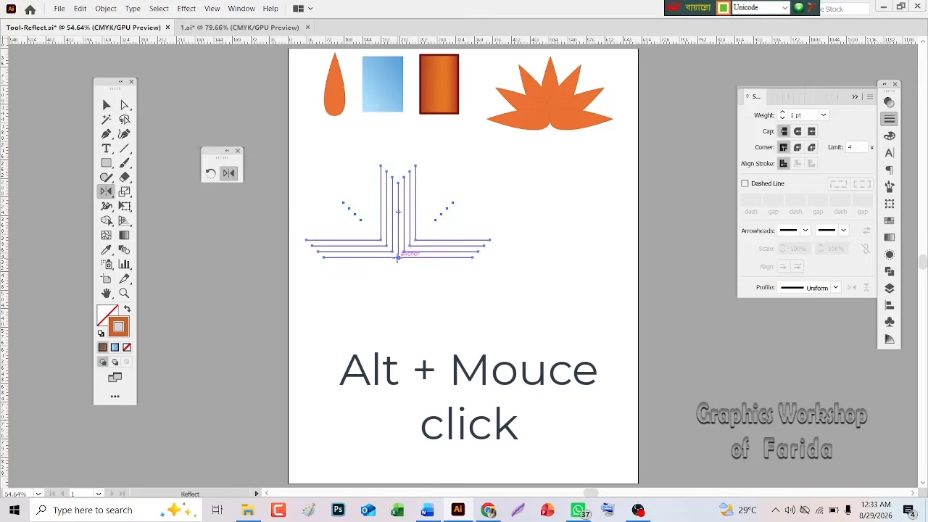
{"action": "left_click", "coordinate": [398, 257], "text": "alt"}
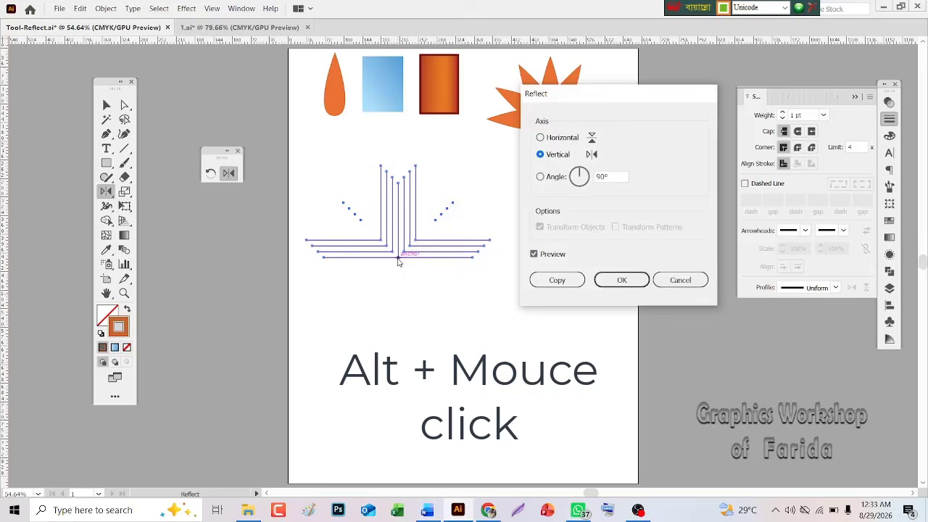
{"action": "left_click", "coordinate": [540, 138]}
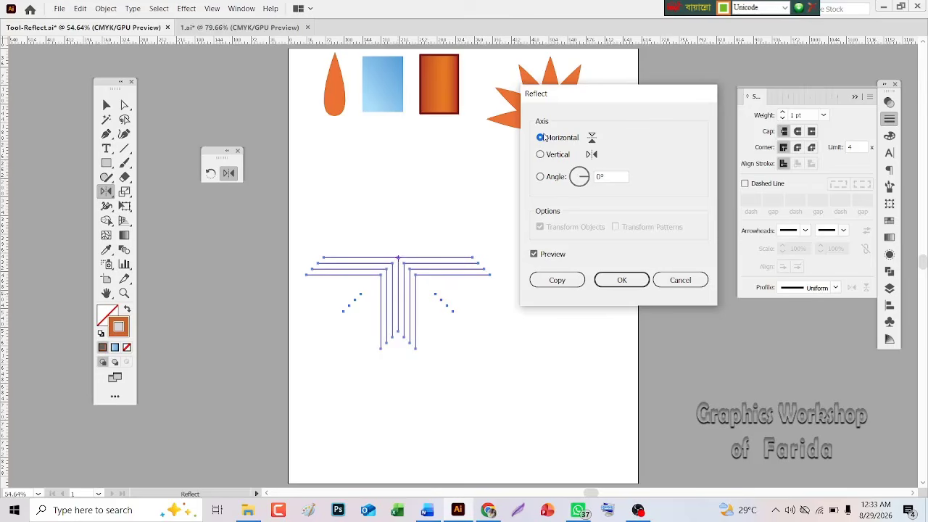
{"action": "left_click", "coordinate": [556, 281]}
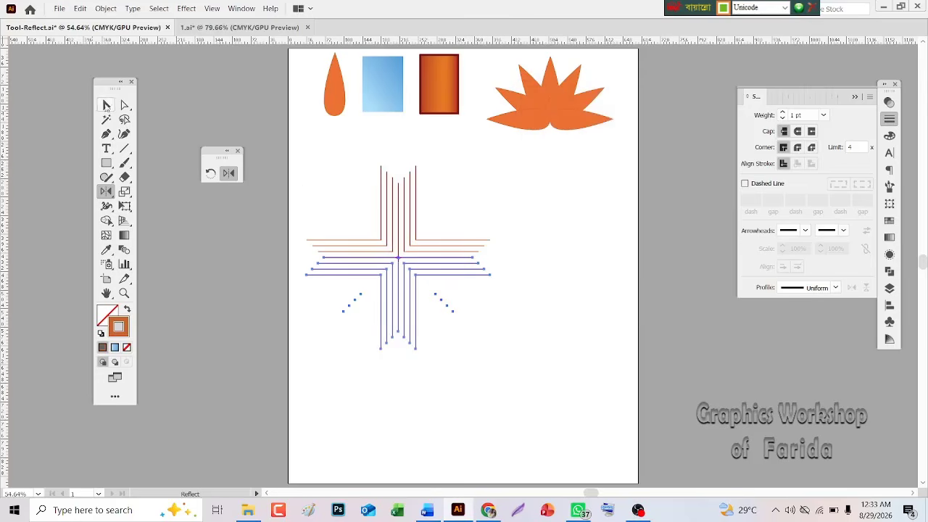
{"action": "left_click", "coordinate": [106, 105]}
{"action": "left_click", "coordinate": [339, 205]}
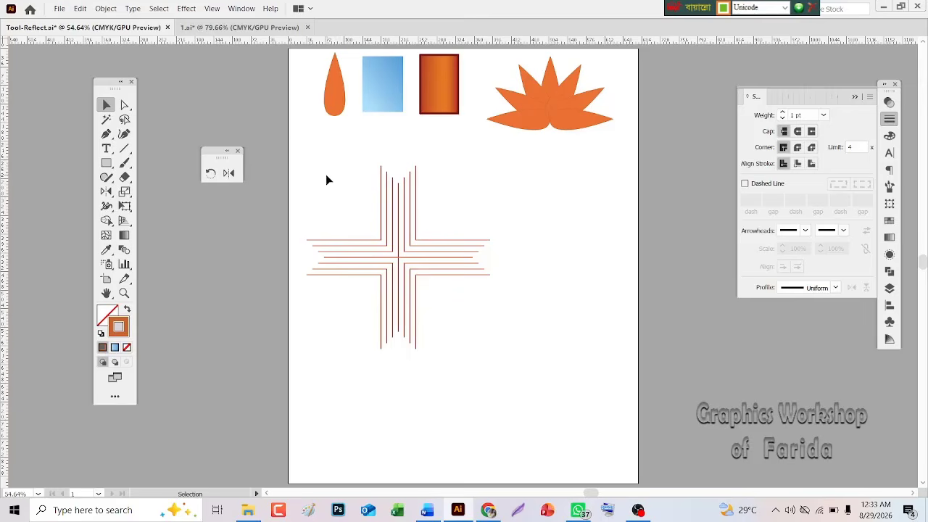
Apply Pucker & Bloat to the whole cross-shaped line pattern, trying a -47% pucker before settling on about 100% bloat
{"action": "left_click_drag", "start_coordinate": [353, 209], "coordinate": [495, 331]}
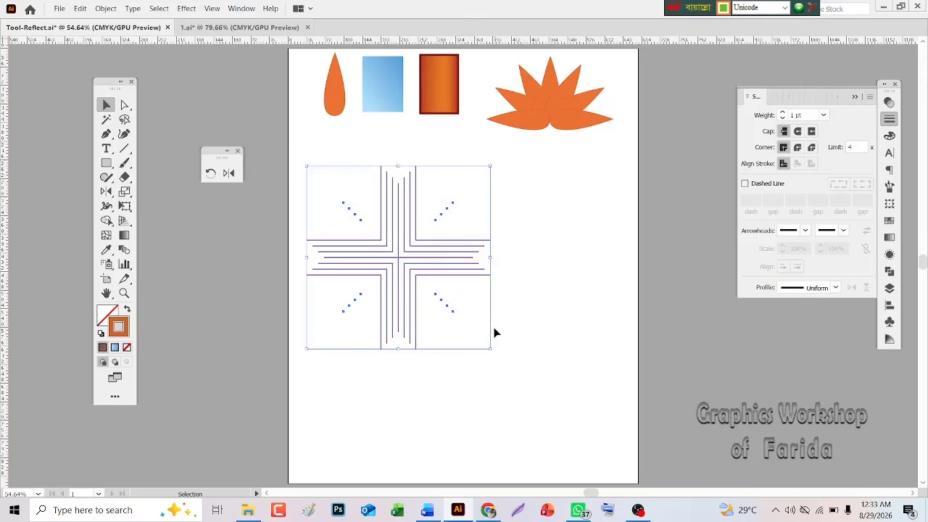
{"action": "left_click", "coordinate": [186, 8]}
{"action": "mouse_move", "coordinate": [226, 118]}
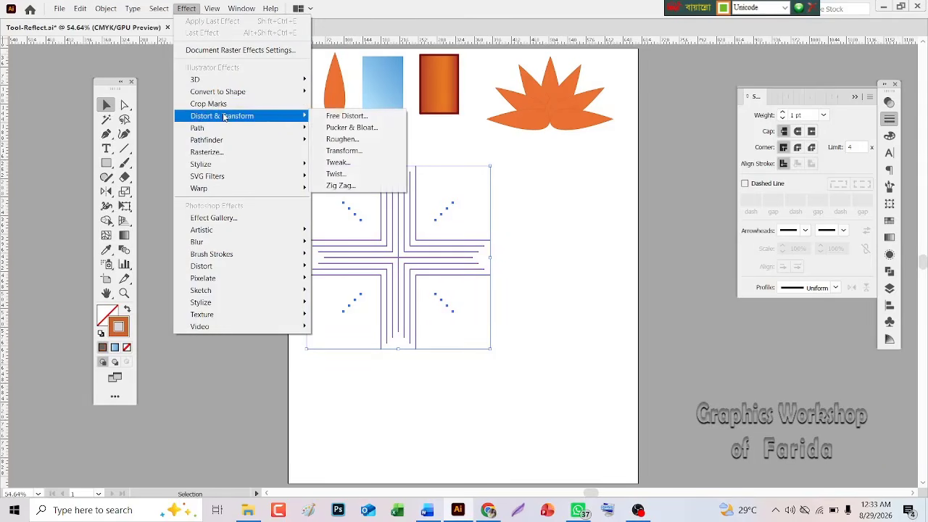
{"action": "left_click", "coordinate": [382, 129]}
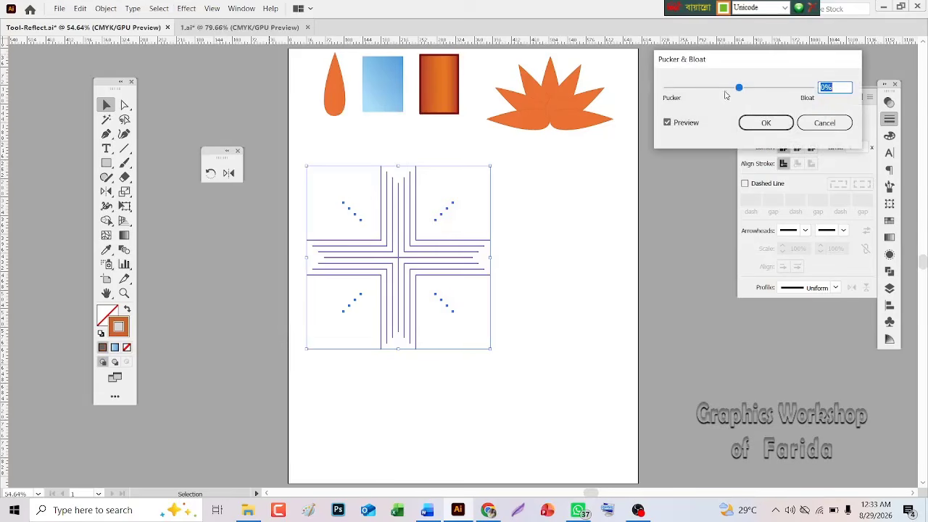
{"action": "left_click", "coordinate": [726, 88]}
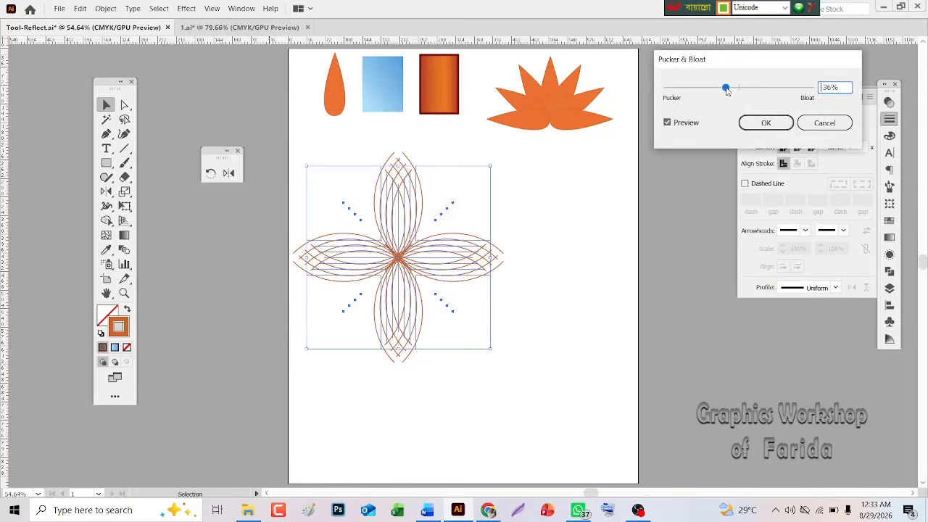
{"action": "left_click_drag", "start_coordinate": [727, 90], "coordinate": [722, 90]}
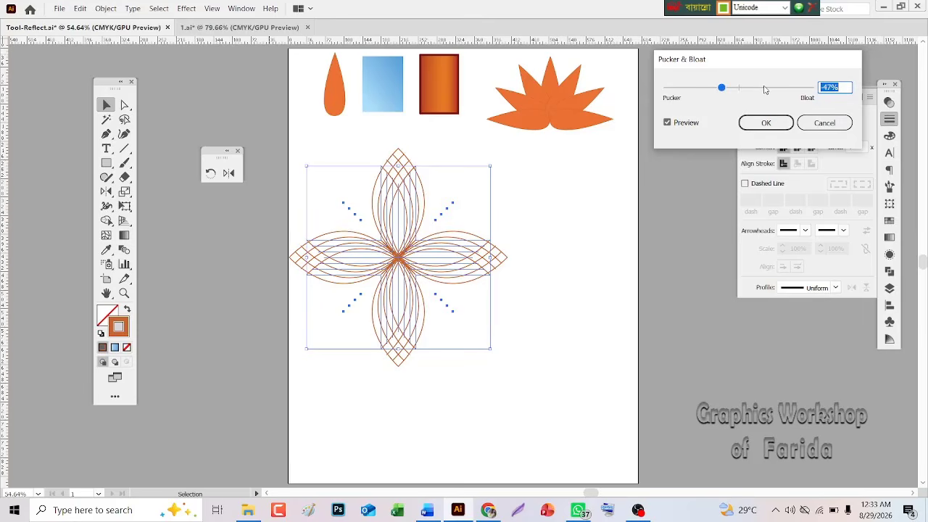
{"action": "left_click", "coordinate": [765, 89]}
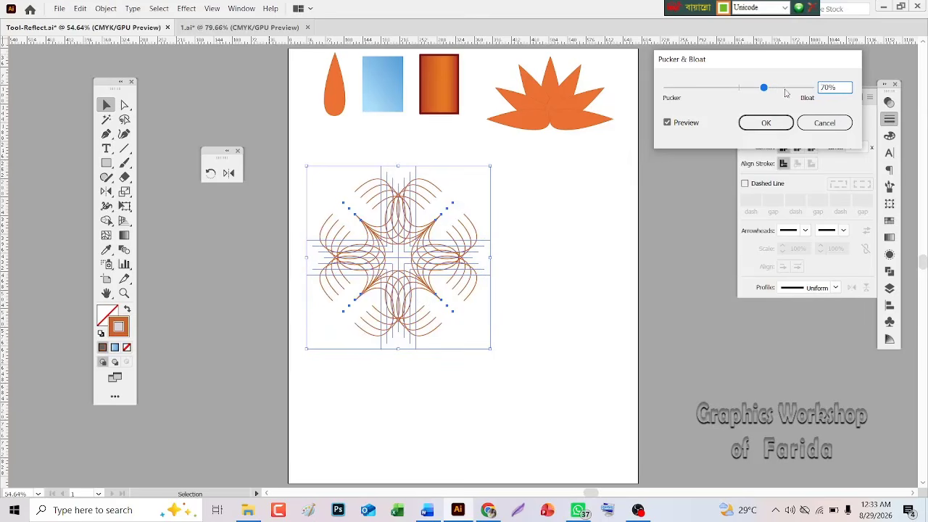
{"action": "left_click_drag", "start_coordinate": [820, 87], "coordinate": [830, 86]}
{"action": "key", "text": "Up"}
{"action": "key", "text": "Up"}
{"action": "key", "text": "Up"}
{"action": "key", "text": "Up"}
{"action": "key", "text": "Up"}
{"action": "key", "text": "Up"}
{"action": "key", "text": "Up"}
{"action": "key", "text": "Up"}
{"action": "key", "text": "Up"}
{"action": "key", "text": "Up"}
{"action": "key", "text": "Up"}
{"action": "key", "text": "Up"}
{"action": "key", "text": "Up"}
{"action": "key", "text": "Up"}
{"action": "key", "text": "Up"}
{"action": "key", "text": "Up"}
{"action": "key", "text": "Up"}
{"action": "key", "text": "Up"}
{"action": "key", "text": "Up"}
{"action": "key", "text": "Up"}
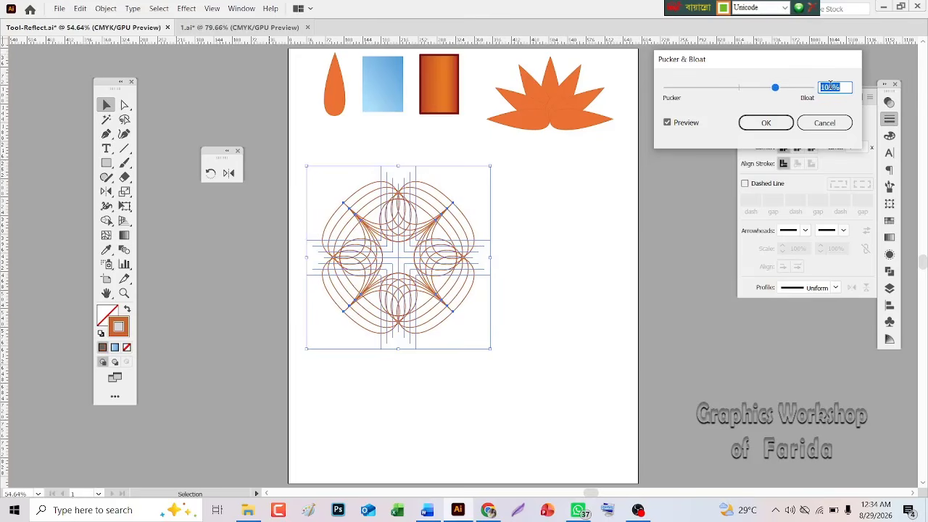
{"action": "key", "text": "Return"}
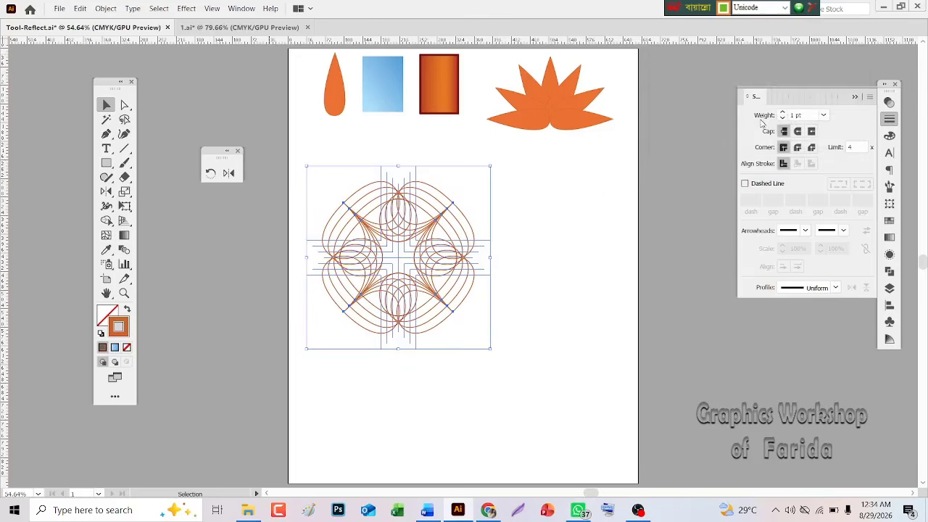
Scale the bloated line ornament down to about two thirds and move it to the artboard's right edge below the petal flower
{"action": "left_click", "coordinate": [578, 203]}
{"action": "left_click_drag", "start_coordinate": [316, 177], "coordinate": [432, 290]}
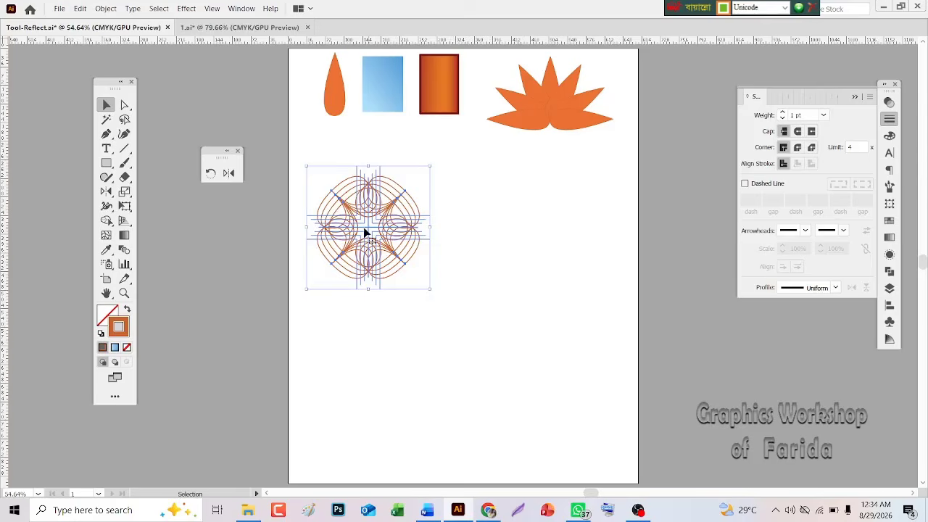
{"action": "left_click_drag", "start_coordinate": [348, 245], "coordinate": [614, 204]}
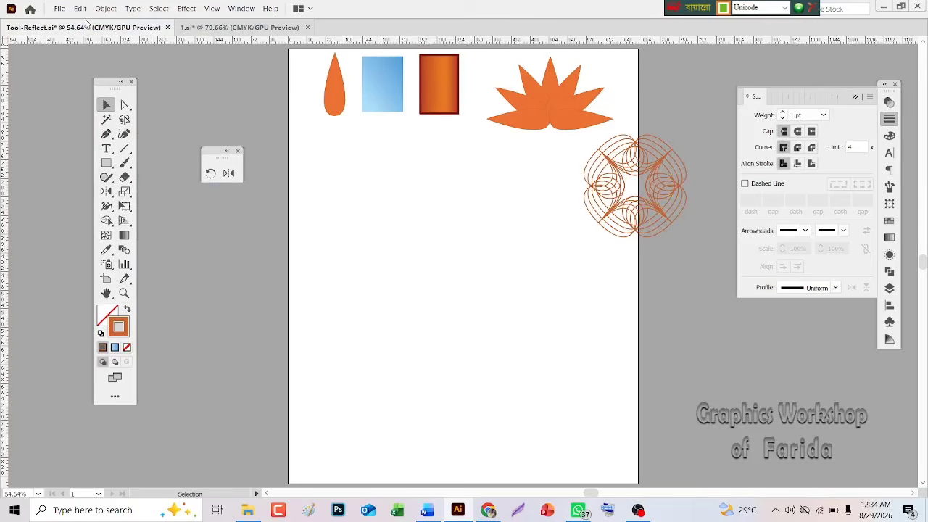
Switch to the 1.ai document and copy the leafy half-wreath together with its arc path
{"action": "left_click", "coordinate": [251, 29]}
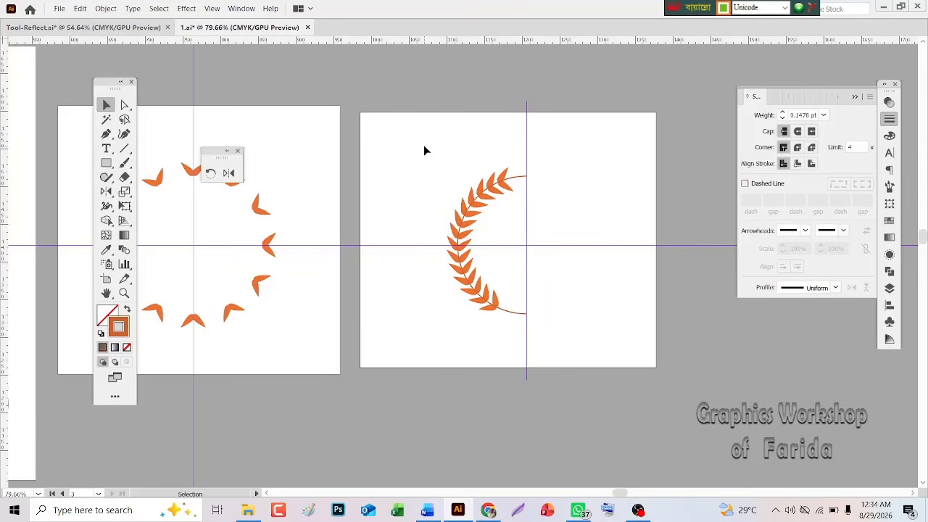
{"action": "left_click_drag", "start_coordinate": [424, 147], "coordinate": [509, 320]}
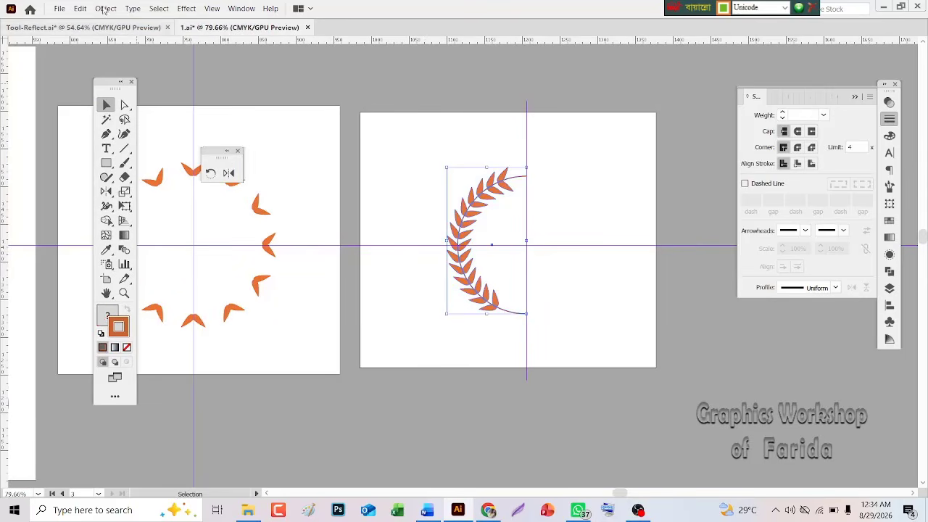
{"action": "left_click", "coordinate": [80, 8]}
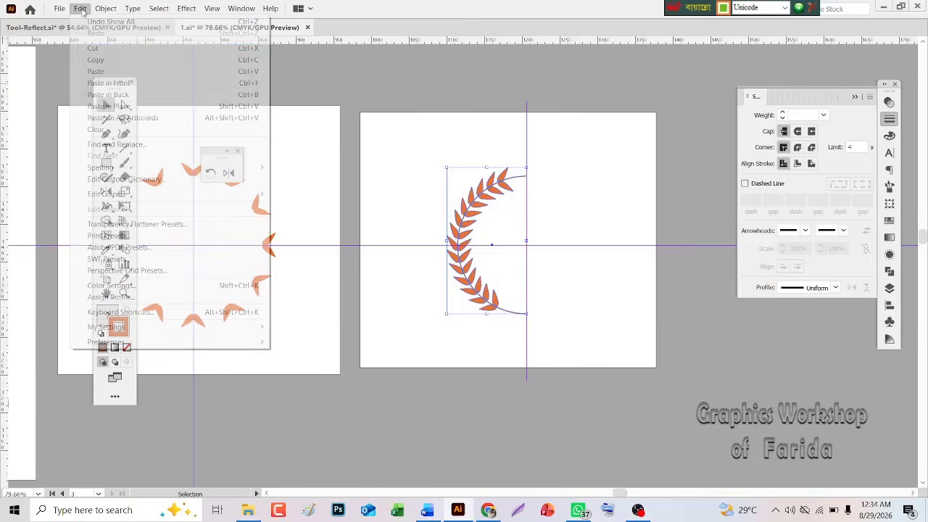
{"action": "left_click", "coordinate": [95, 60]}
Paste the half-wreath into Tool-Reflect.ai and shift it toward the left part of the artboard, leaving it deselected
{"action": "left_click", "coordinate": [106, 27]}
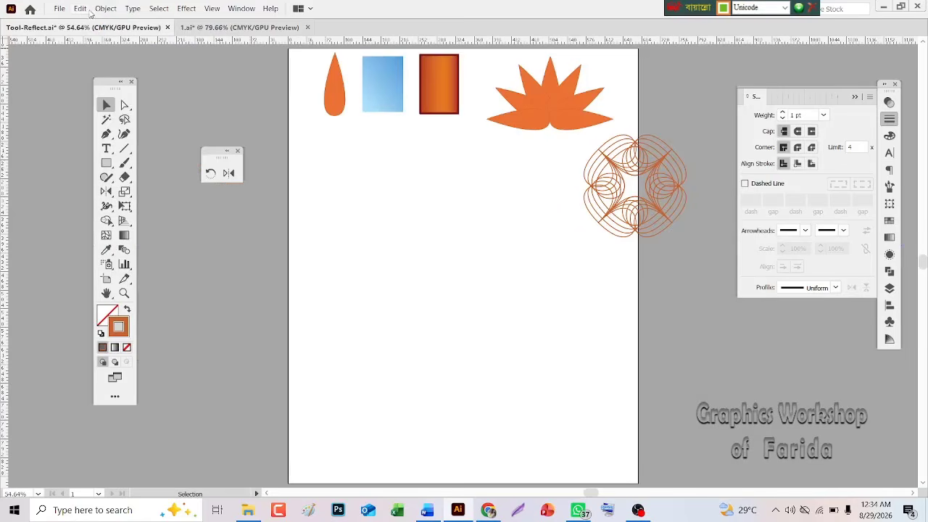
{"action": "left_click", "coordinate": [80, 8]}
{"action": "left_click", "coordinate": [96, 71]}
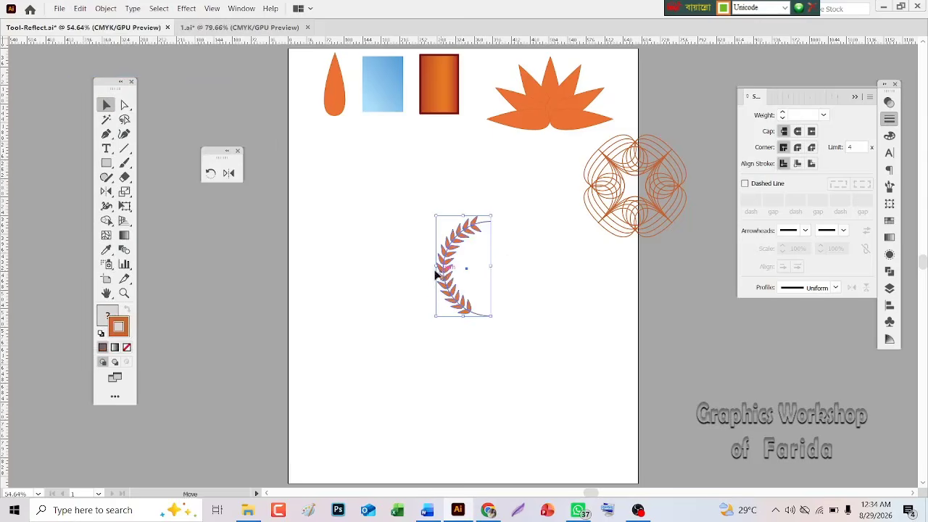
{"action": "left_click_drag", "start_coordinate": [437, 271], "coordinate": [354, 265]}
{"action": "left_click", "coordinate": [452, 255]}
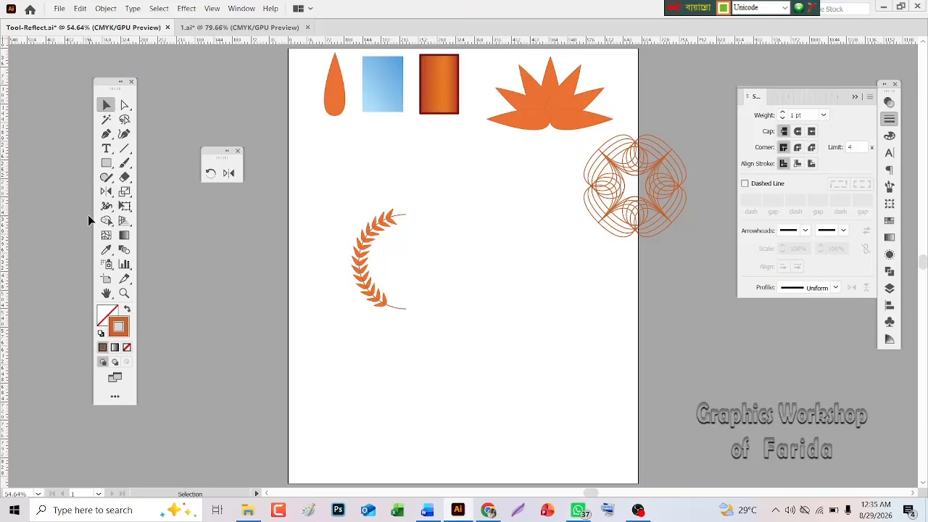
Reflect a copy of the whole half-wreath across the vertical axis at the arc's lower end anchor to complete the wreath
{"action": "left_click", "coordinate": [366, 243]}
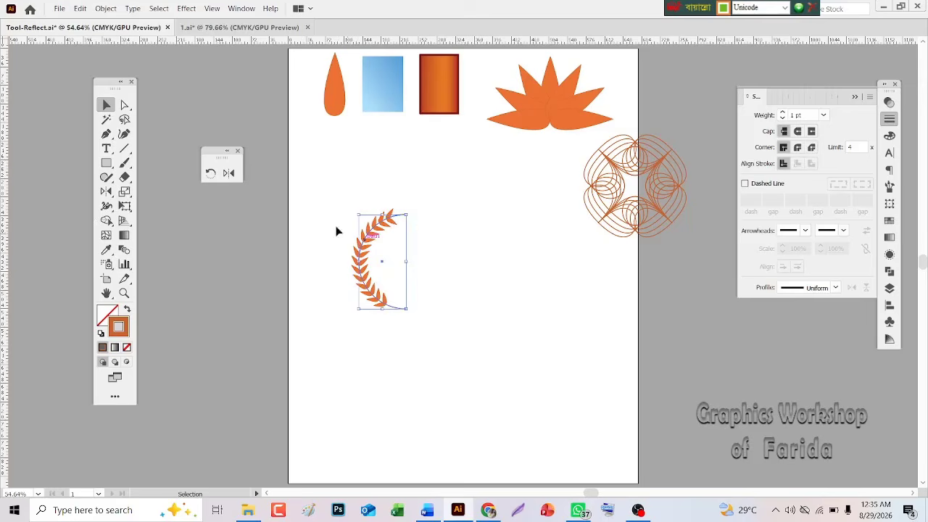
{"action": "left_click", "coordinate": [229, 173]}
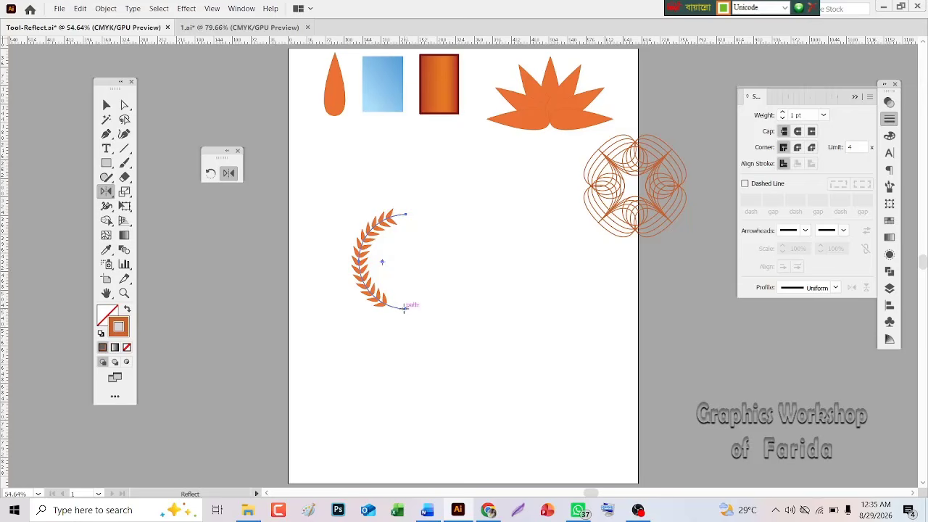
{"action": "key", "text": "ctrl+z"}
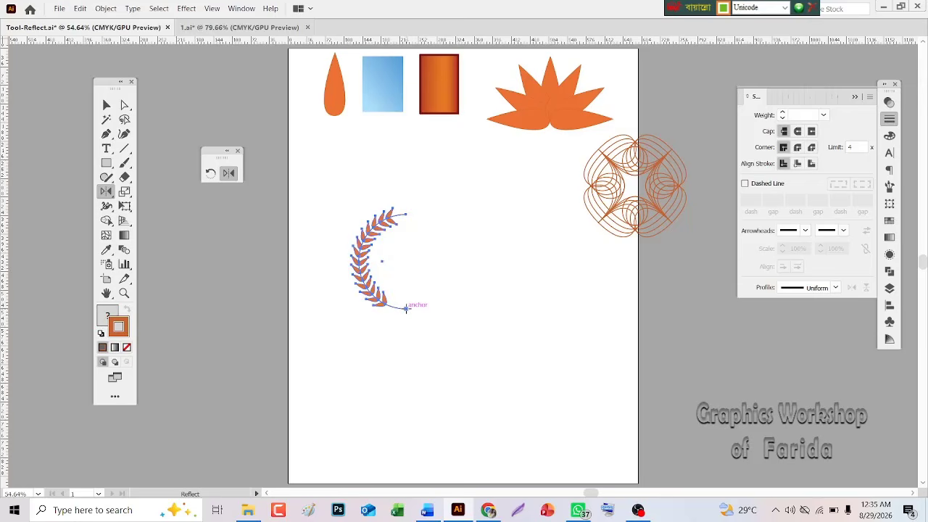
{"action": "left_click", "coordinate": [406, 308], "text": "alt"}
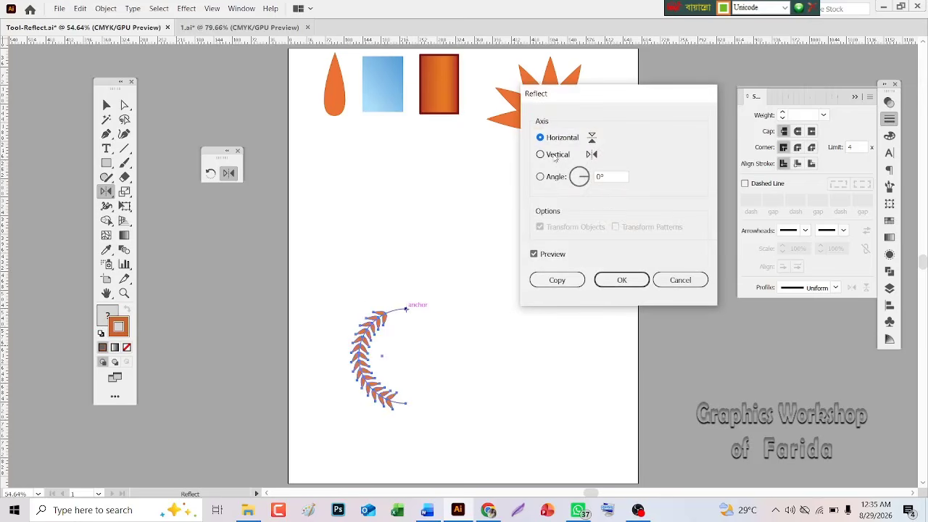
{"action": "left_click", "coordinate": [540, 154]}
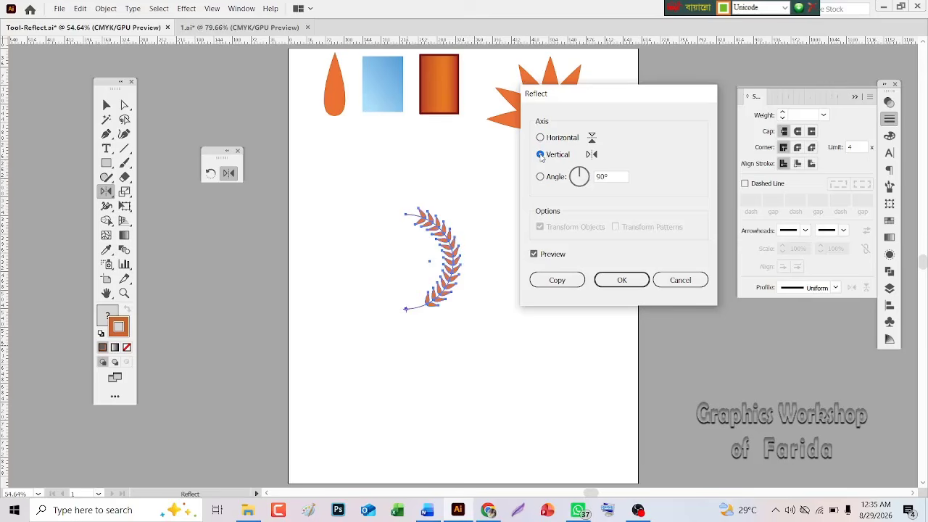
{"action": "left_click", "coordinate": [557, 280]}
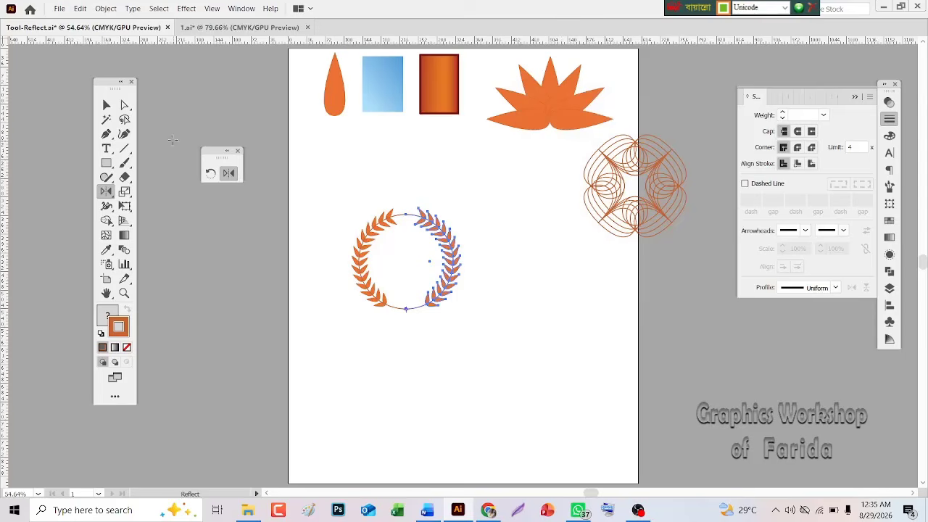
{"action": "left_click", "coordinate": [105, 105]}
{"action": "left_click", "coordinate": [370, 158]}
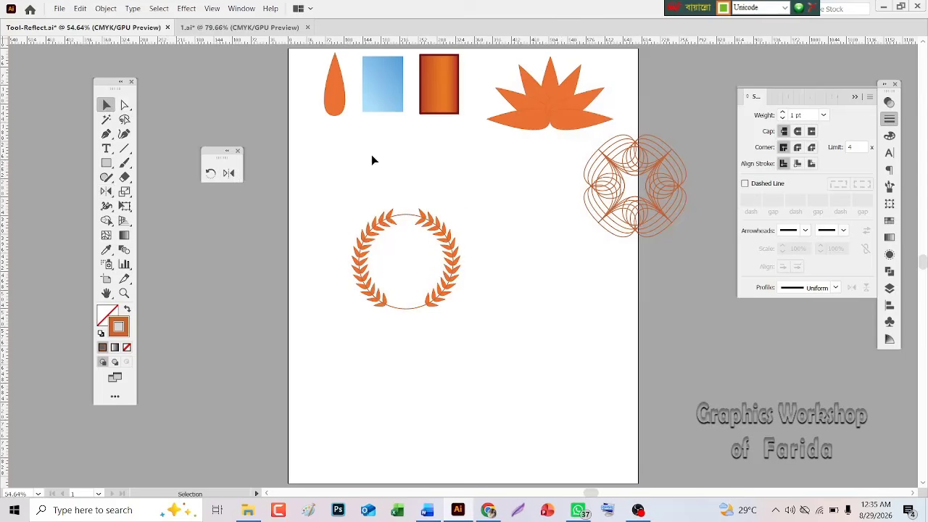
Hide the two arc paths of the wreath so that only the leaves are shown
{"action": "left_click", "coordinate": [409, 222]}
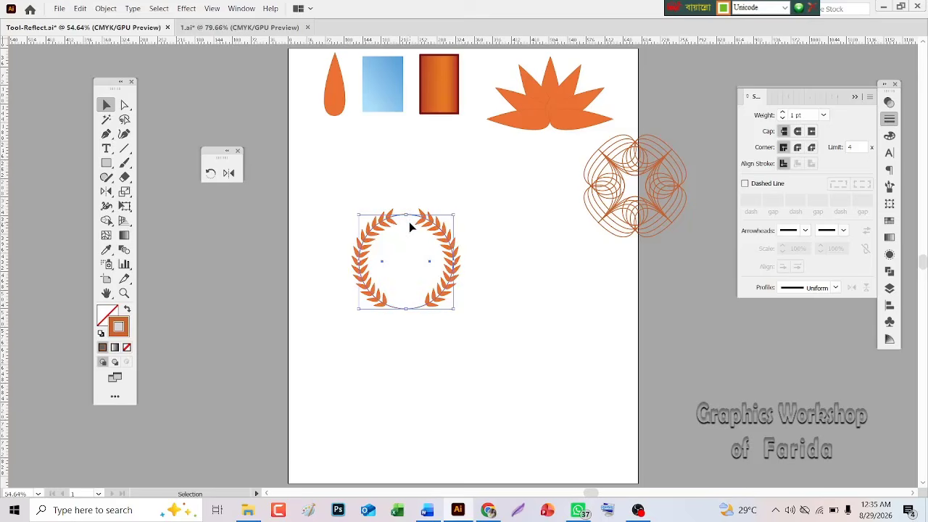
{"action": "left_click", "coordinate": [103, 9]}
{"action": "mouse_move", "coordinate": [236, 110]}
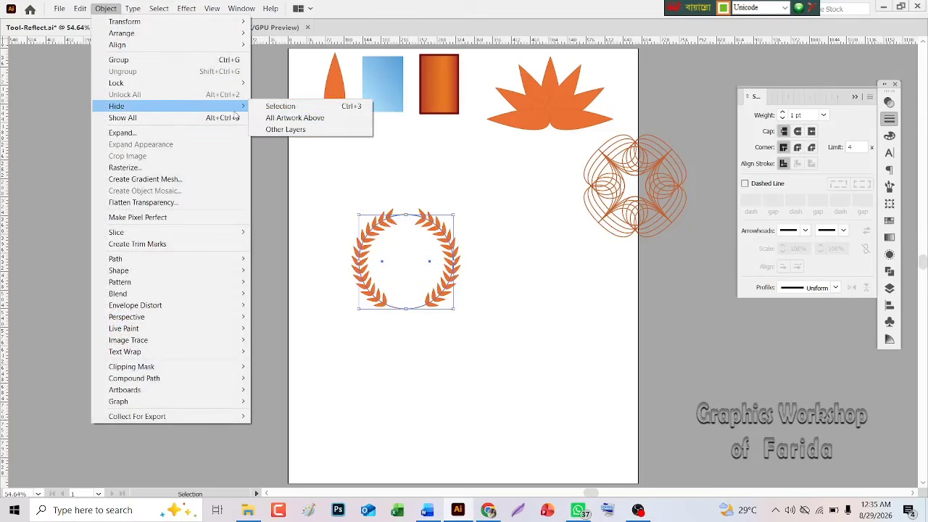
{"action": "left_click", "coordinate": [265, 108]}
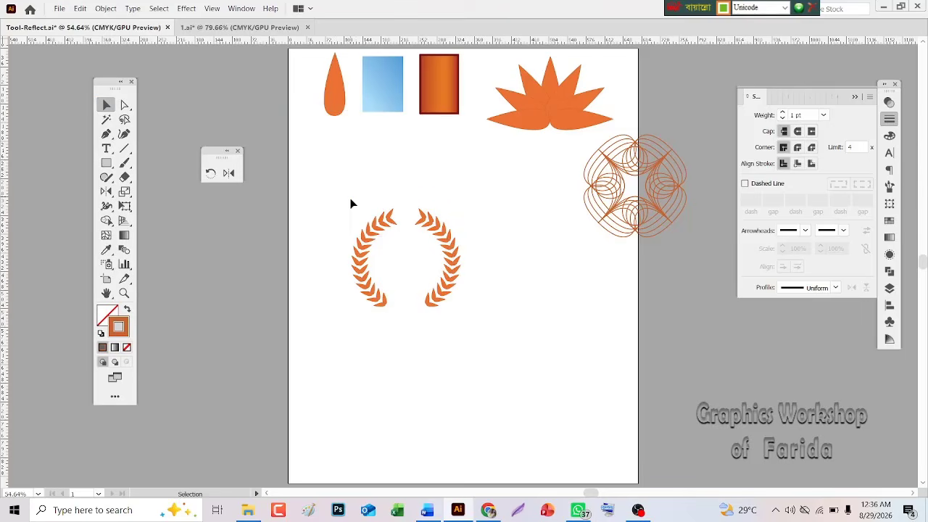
Move all the wreath leaves up to just below the teardrop and blue square, leaving nothing selected
{"action": "left_click_drag", "start_coordinate": [353, 201], "coordinate": [504, 338]}
{"action": "left_click_drag", "start_coordinate": [437, 297], "coordinate": [398, 214]}
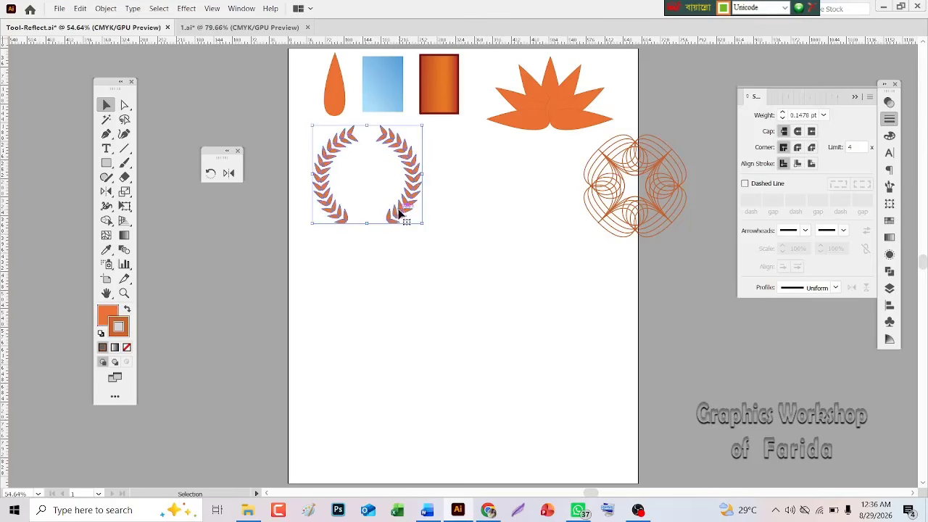
{"action": "left_click", "coordinate": [510, 299]}
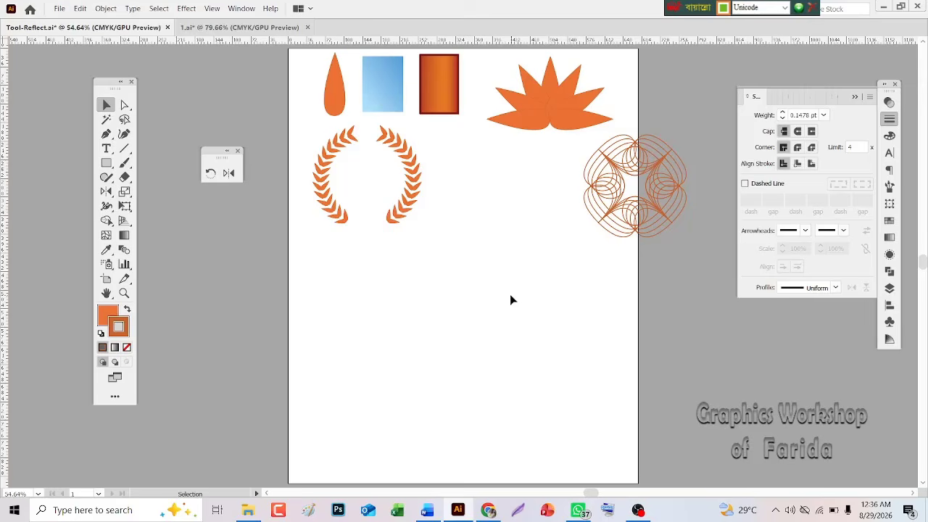
Draw a tall rectangle below the wreath and give it the orange gradient fill and dark red outline of the sample rectangle
{"action": "left_click", "coordinate": [106, 293]}
{"action": "left_click_drag", "start_coordinate": [196, 299], "coordinate": [185, 323]}
{"action": "left_click", "coordinate": [107, 162]}
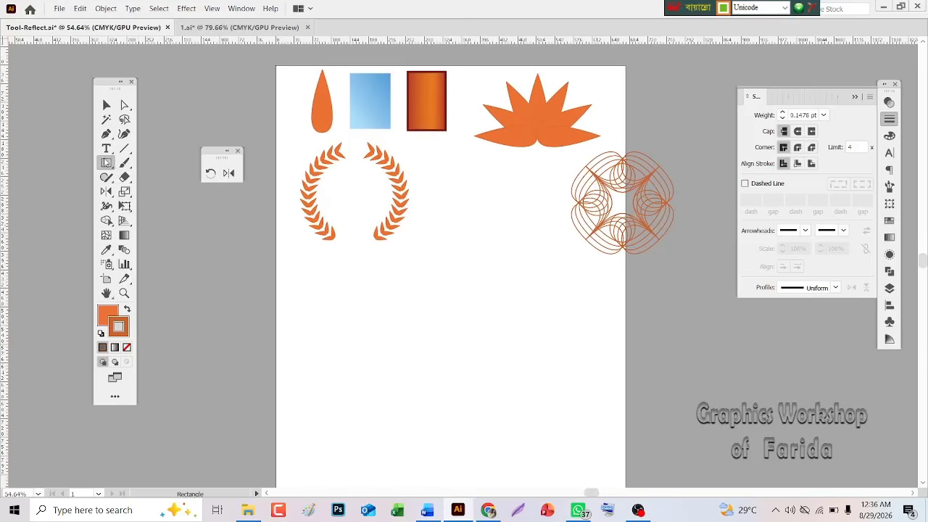
{"action": "mouse_move", "coordinate": [310, 312]}
{"action": "left_mouse_down"}
{"action": "mouse_move", "coordinate": [346, 420]}
{"action": "mouse_move", "coordinate": [369, 425]}
{"action": "mouse_move", "coordinate": [368, 433]}
{"action": "left_mouse_up"}
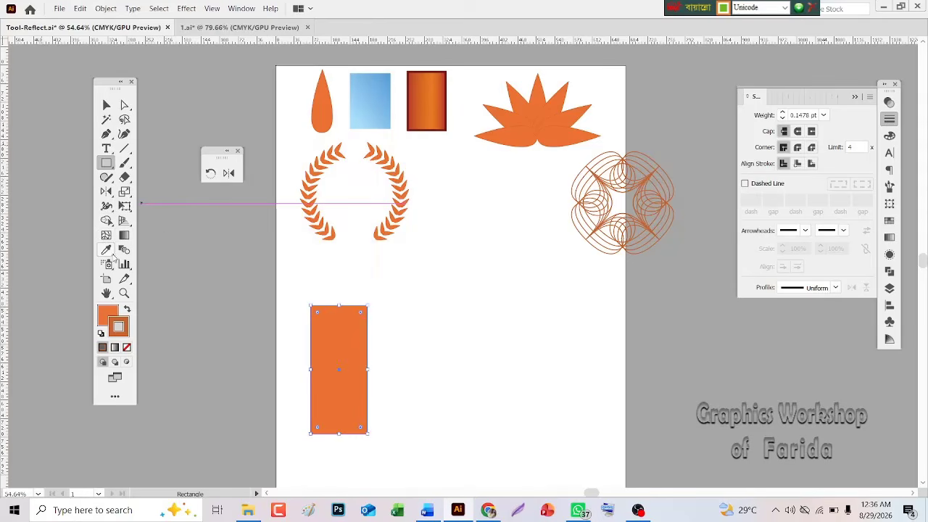
{"action": "left_click", "coordinate": [106, 250]}
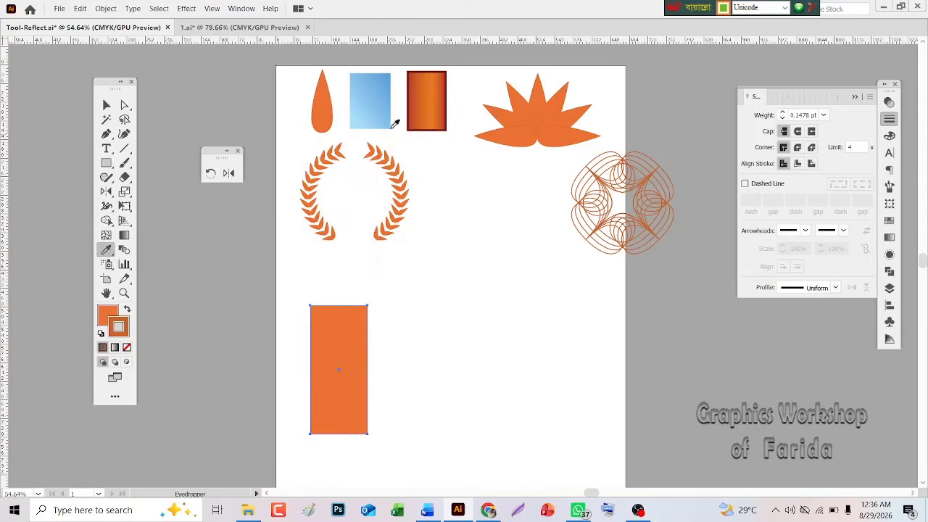
{"action": "left_click", "coordinate": [425, 99]}
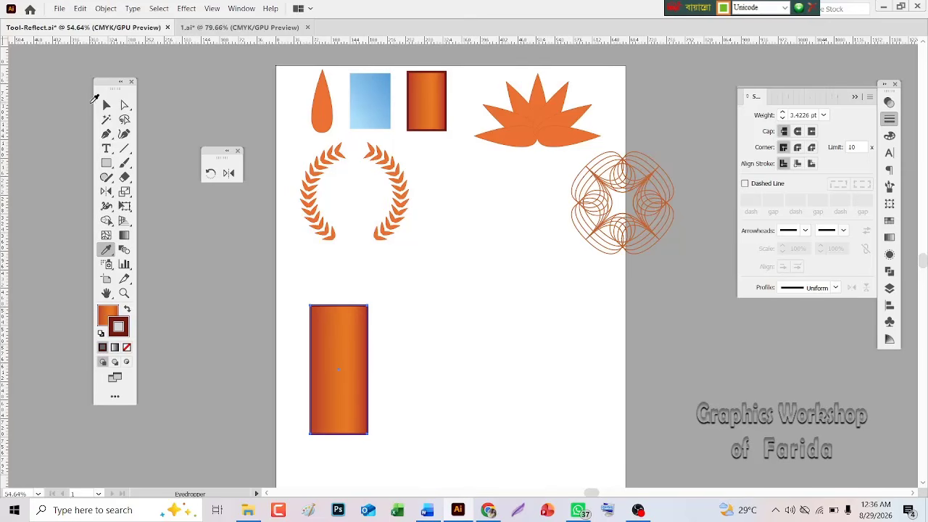
{"action": "left_click", "coordinate": [106, 104]}
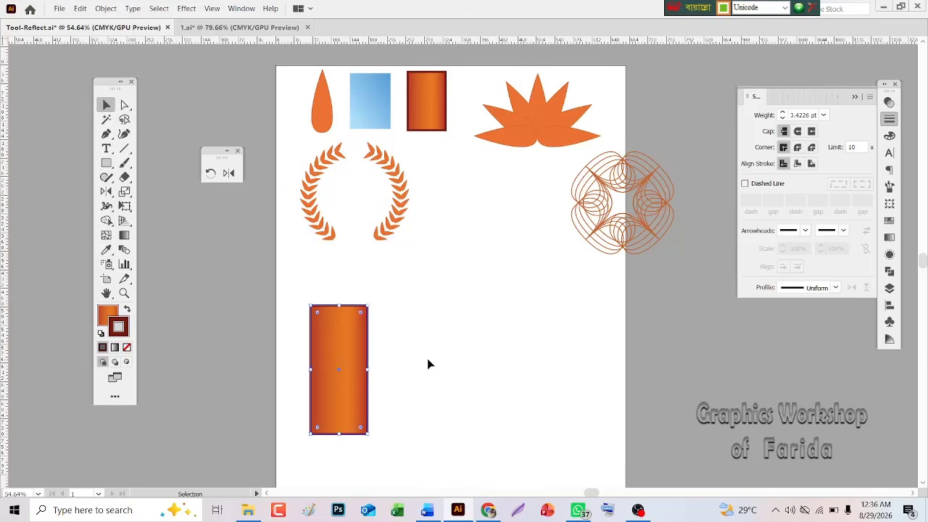
Distort the tall rectangle in perspective with Free Transform so its right edge becomes slightly shorter than its left edge
{"action": "left_click", "coordinate": [128, 209]}
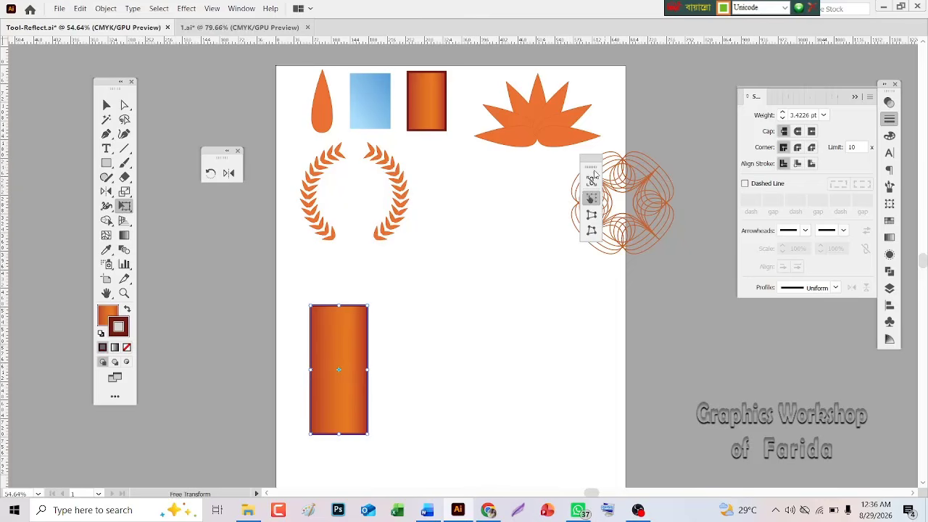
{"action": "left_click_drag", "start_coordinate": [593, 171], "coordinate": [517, 164]}
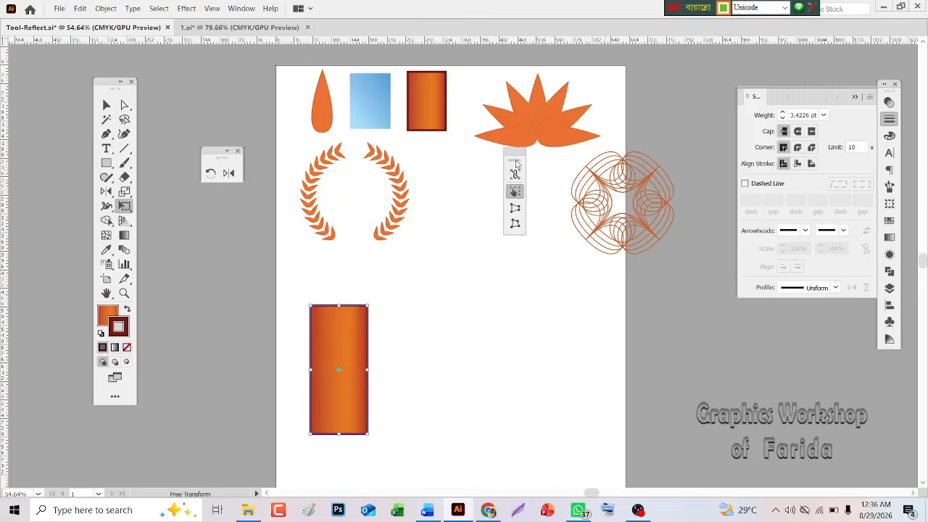
{"action": "left_click", "coordinate": [515, 210]}
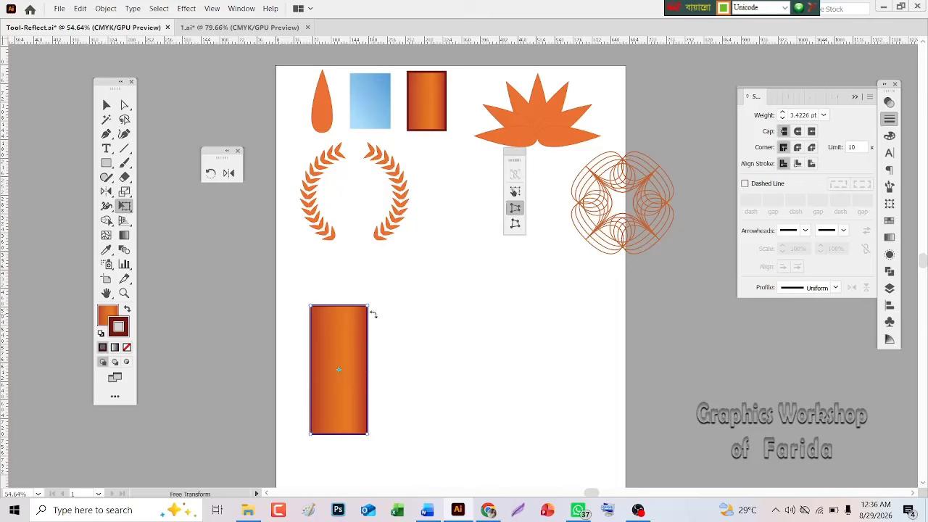
{"action": "left_click_drag", "start_coordinate": [372, 315], "coordinate": [374, 327]}
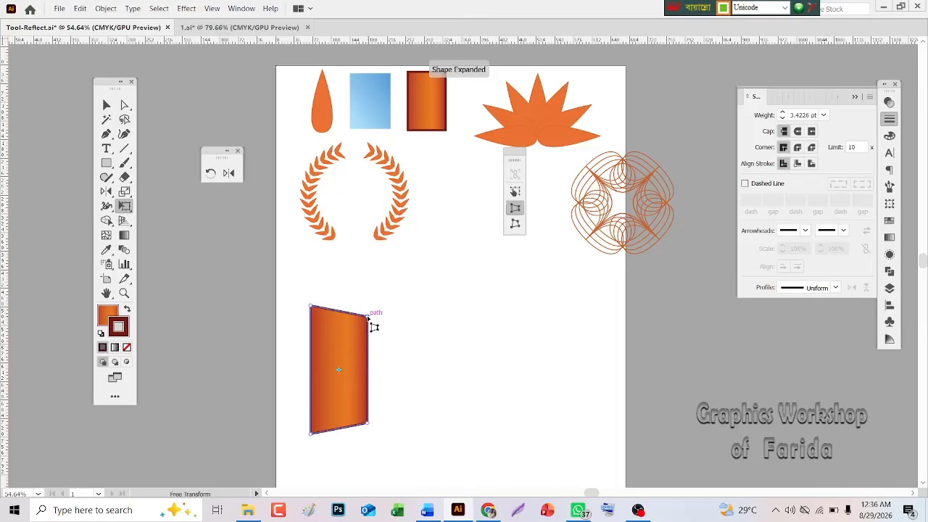
Draw a horizontal line across the middle of the orange panel and group the line with the panel
{"action": "key", "text": "backslash"}
{"action": "left_click_drag", "start_coordinate": [311, 370], "coordinate": [368, 370]}
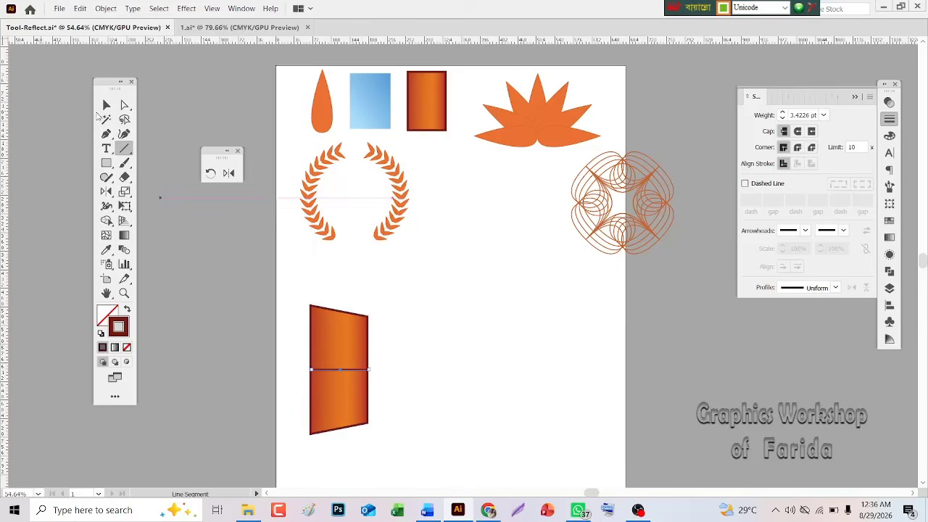
{"action": "left_click", "coordinate": [106, 106]}
{"action": "left_click_drag", "start_coordinate": [274, 325], "coordinate": [328, 384]}
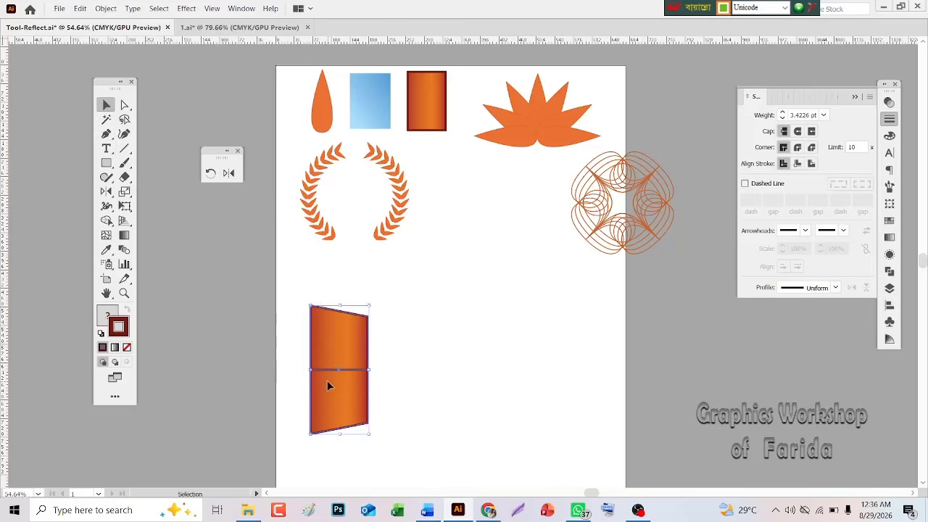
{"action": "right_click", "coordinate": [328, 381]}
{"action": "left_click", "coordinate": [388, 228]}
Place a horizontal guide along the panel's middle line and reflect a copy across the vertical axis at a point just right of the panel
{"action": "left_click", "coordinate": [228, 173]}
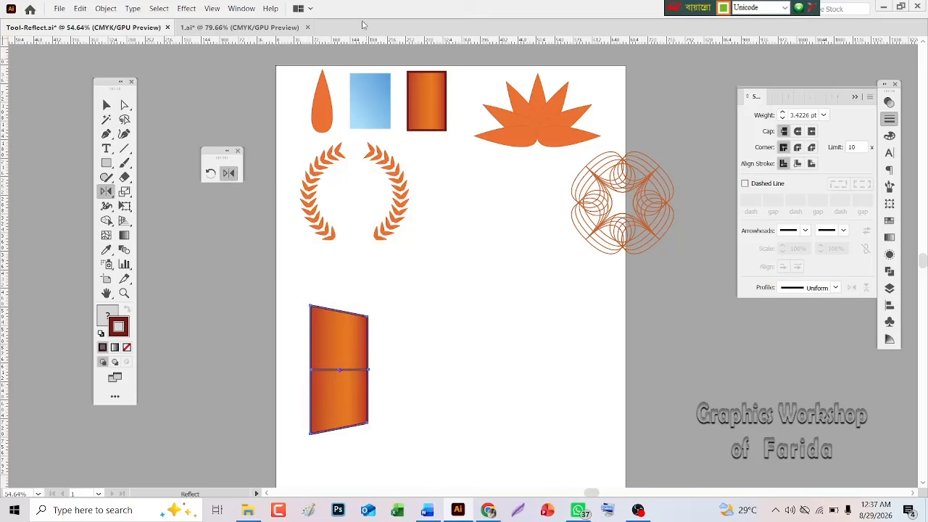
{"action": "left_click_drag", "start_coordinate": [355, 37], "coordinate": [391, 369]}
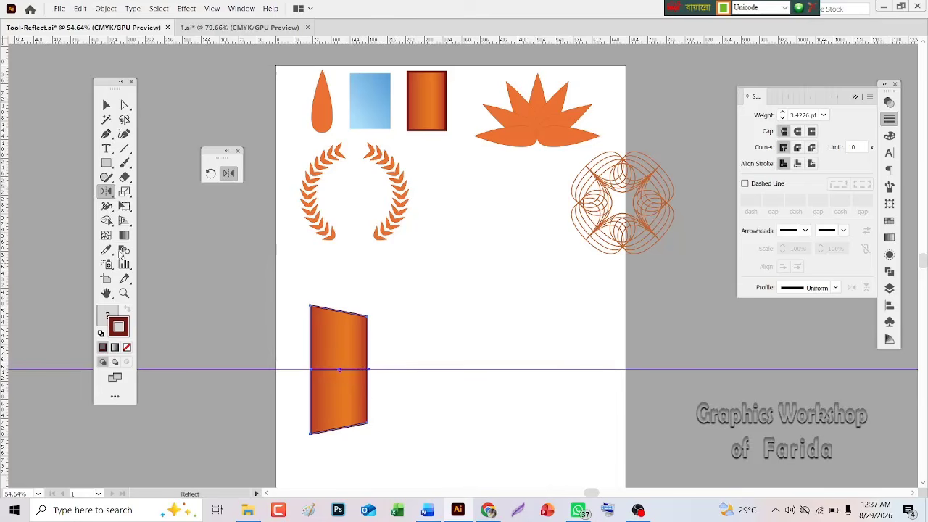
{"action": "left_click", "coordinate": [383, 369], "text": "alt"}
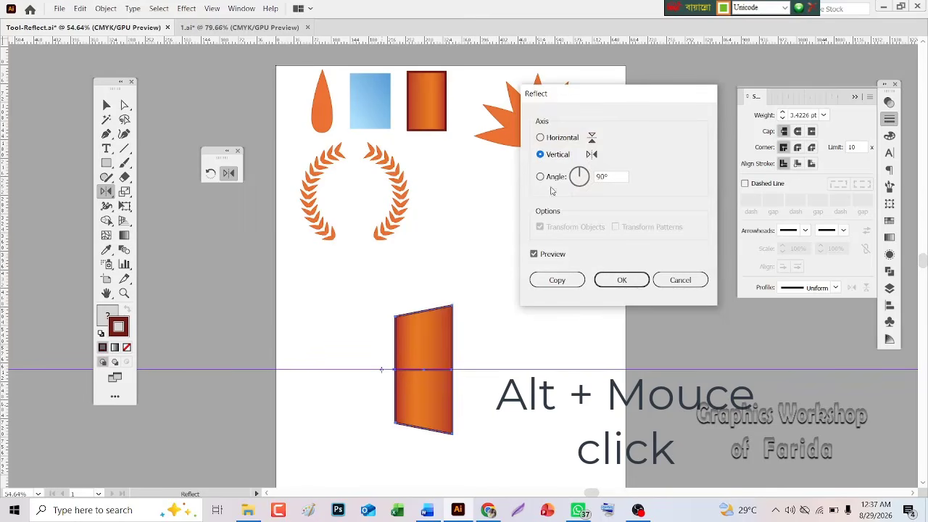
{"action": "left_click", "coordinate": [557, 281]}
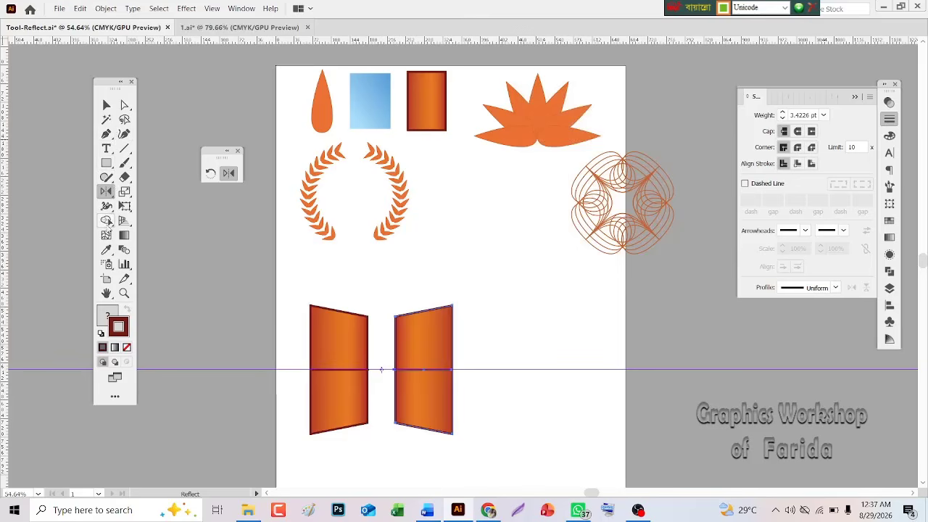
Draw an unfilled rectangle framing both panels from corner to corner, and paste a copy of it in back
{"action": "left_click", "coordinate": [106, 162]}
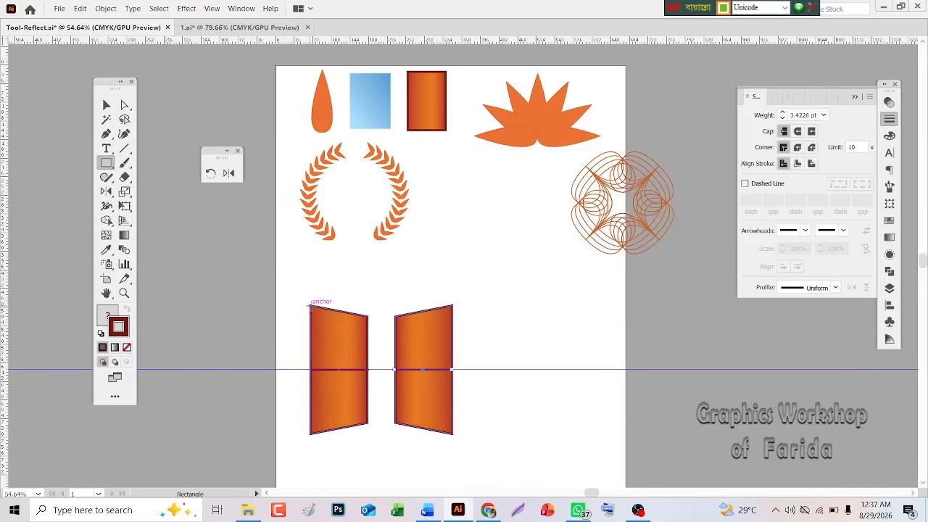
{"action": "left_click_drag", "start_coordinate": [310, 305], "coordinate": [453, 433]}
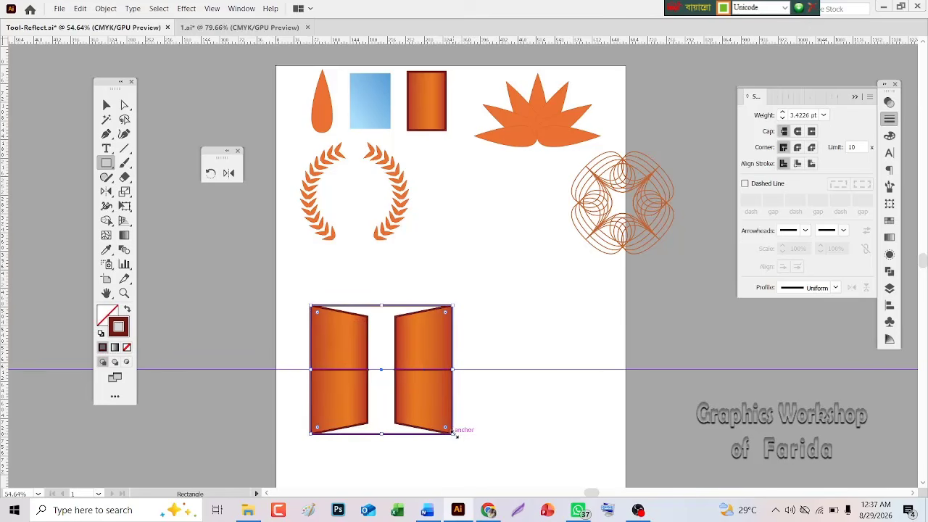
{"action": "left_click", "coordinate": [81, 9]}
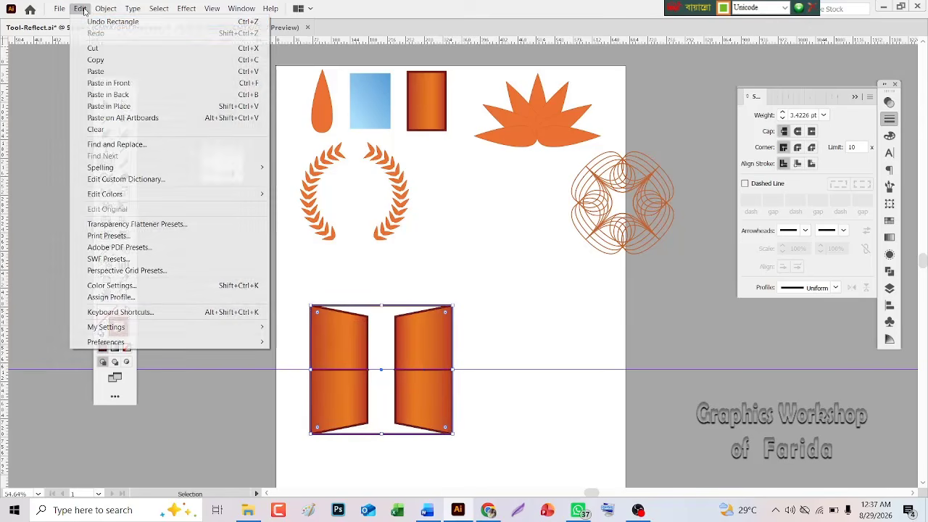
{"action": "left_click", "coordinate": [96, 60]}
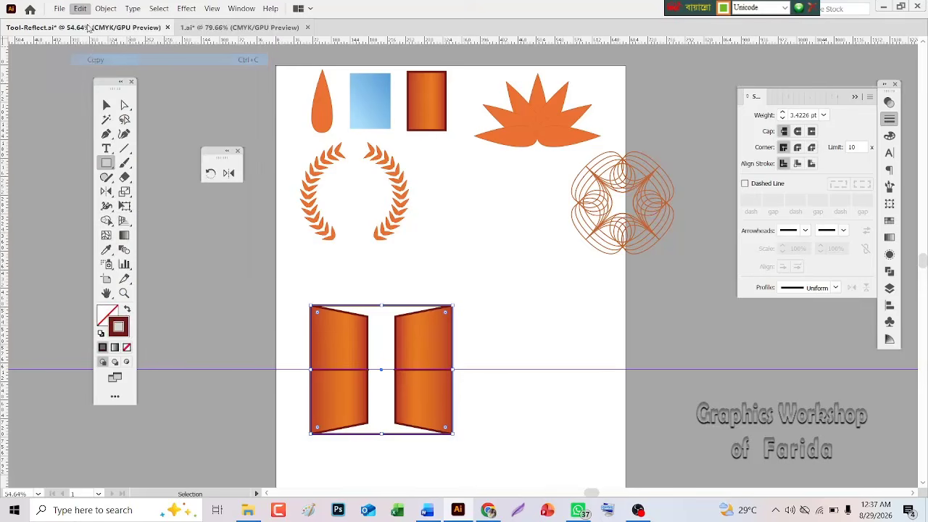
{"action": "left_click", "coordinate": [81, 9]}
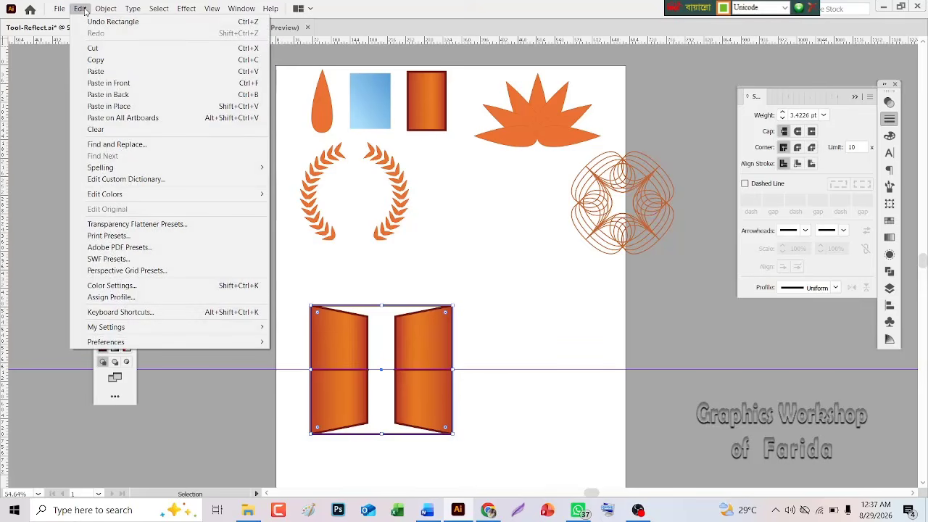
{"action": "left_click", "coordinate": [118, 98]}
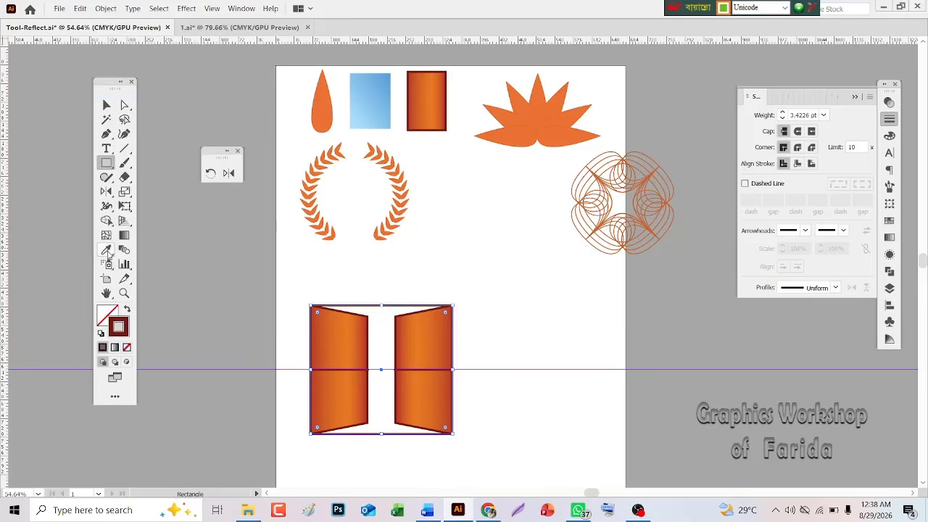
Apply the blue square's gradient to the pasted frame copy with the Eyedropper and send it behind the panels, leaving nothing selected
{"action": "left_click", "coordinate": [106, 249]}
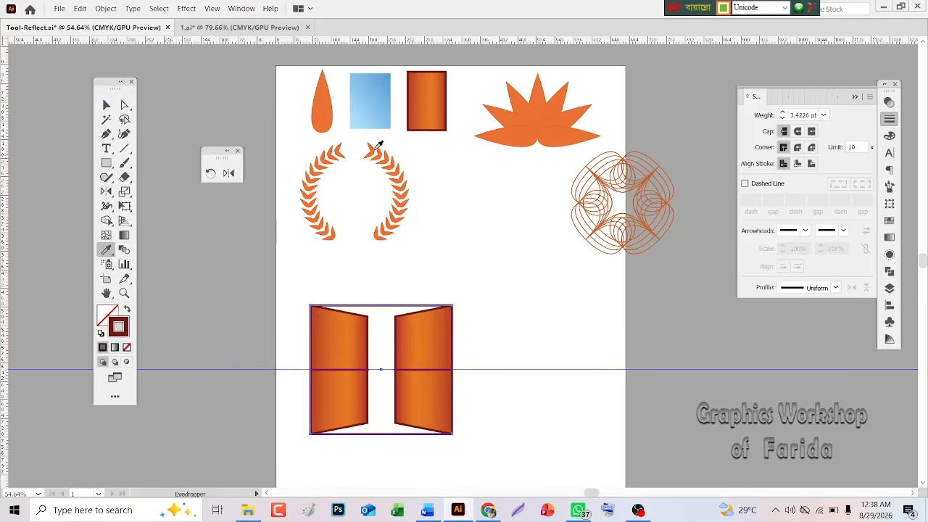
{"action": "left_click", "coordinate": [377, 88]}
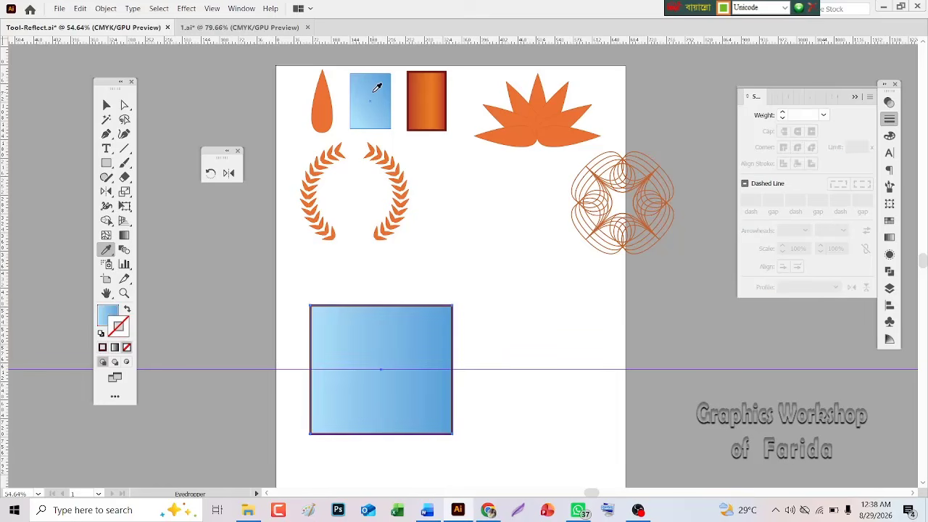
{"action": "left_click", "coordinate": [106, 106]}
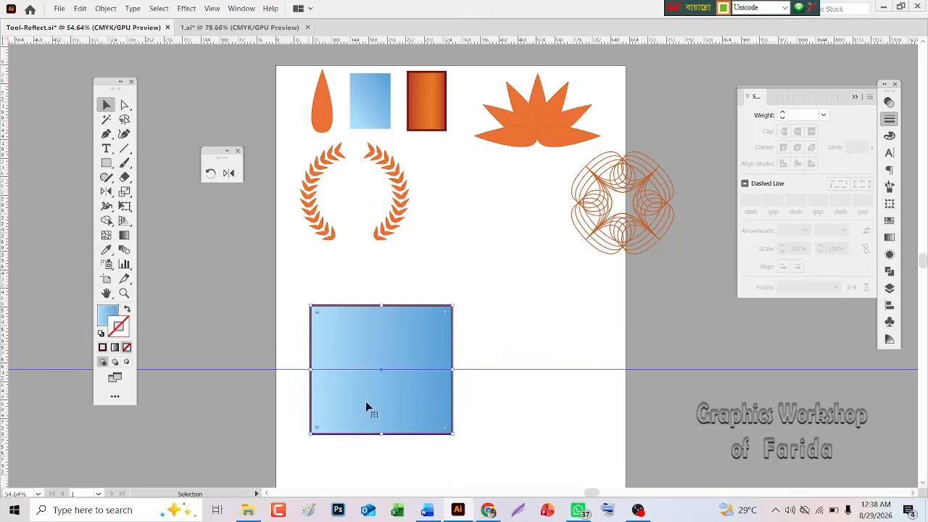
{"action": "right_click", "coordinate": [383, 348]}
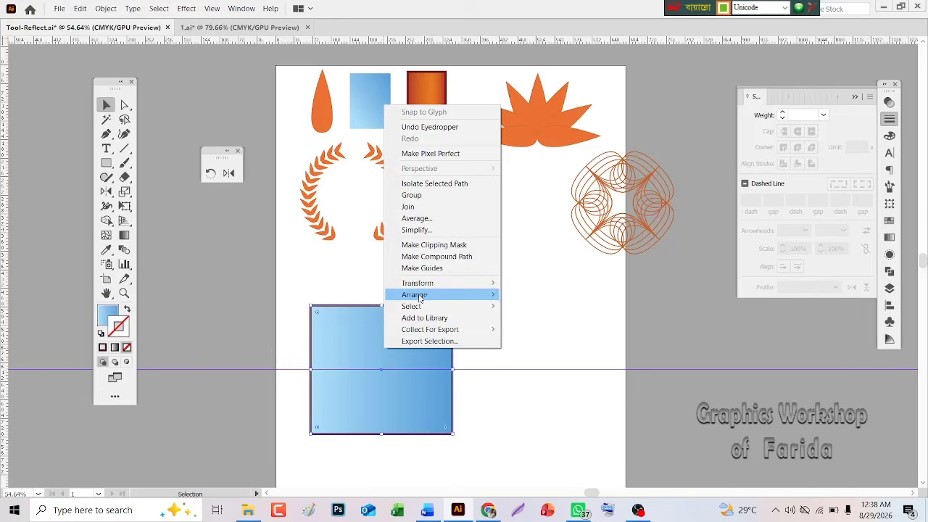
{"action": "mouse_move", "coordinate": [419, 299]}
{"action": "left_click", "coordinate": [573, 327]}
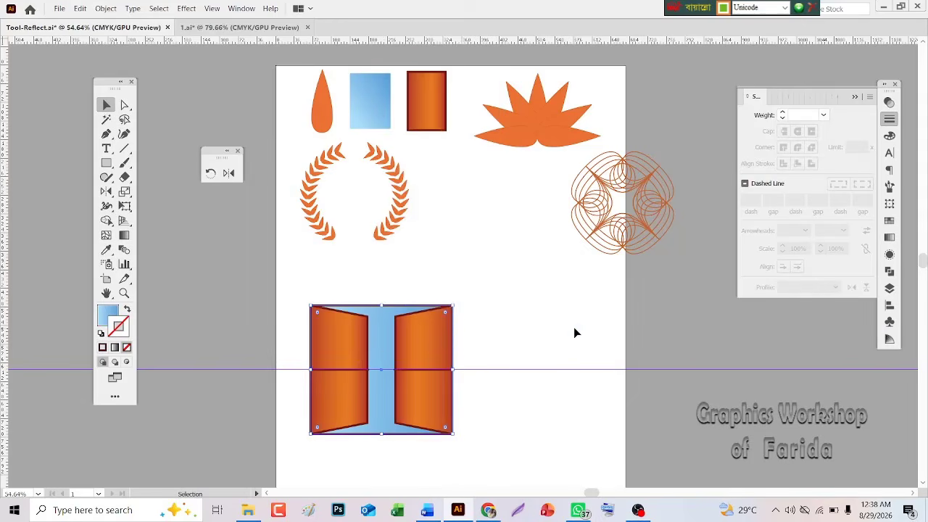
{"action": "left_click", "coordinate": [573, 327]}
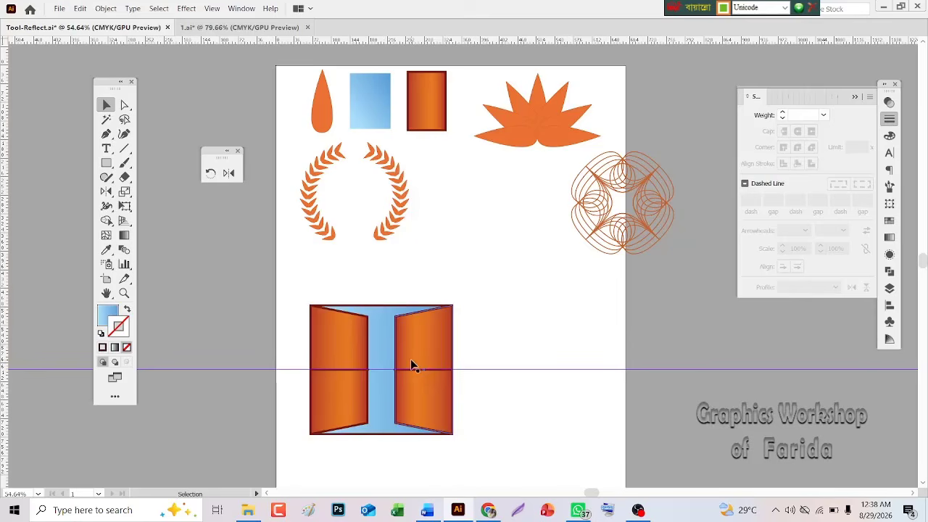
Move the complete window drawing up and right, between the wreath and the line ornament, leaving nothing selected
{"action": "left_click_drag", "start_coordinate": [277, 298], "coordinate": [495, 339]}
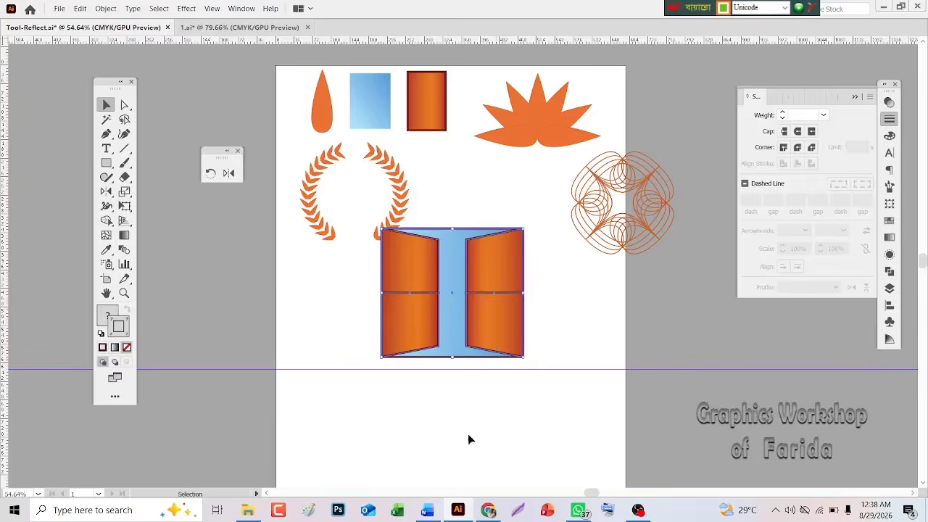
{"action": "left_click_drag", "start_coordinate": [405, 319], "coordinate": [443, 315]}
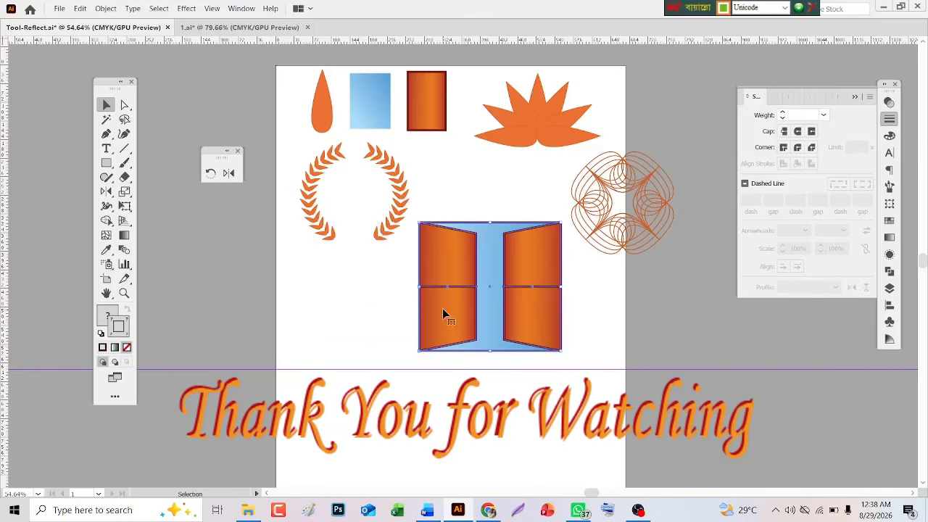
{"action": "left_click", "coordinate": [385, 402]}
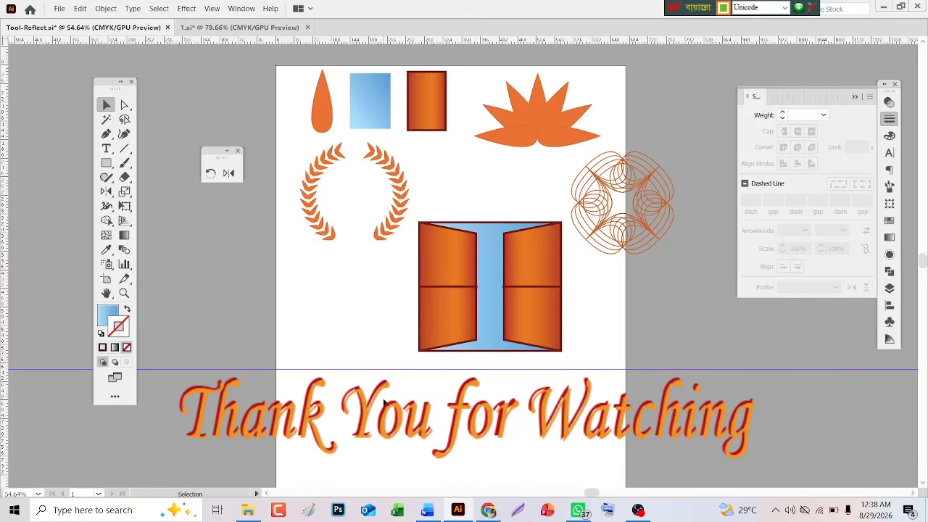